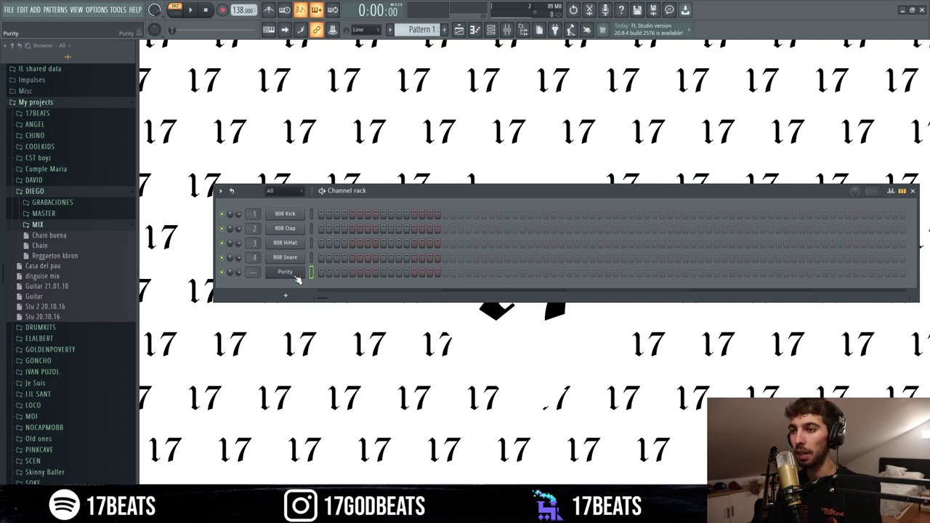
Step: Show the Purity instrument's preset list and open the piano roll of the Purity channel
left_click(294, 275)
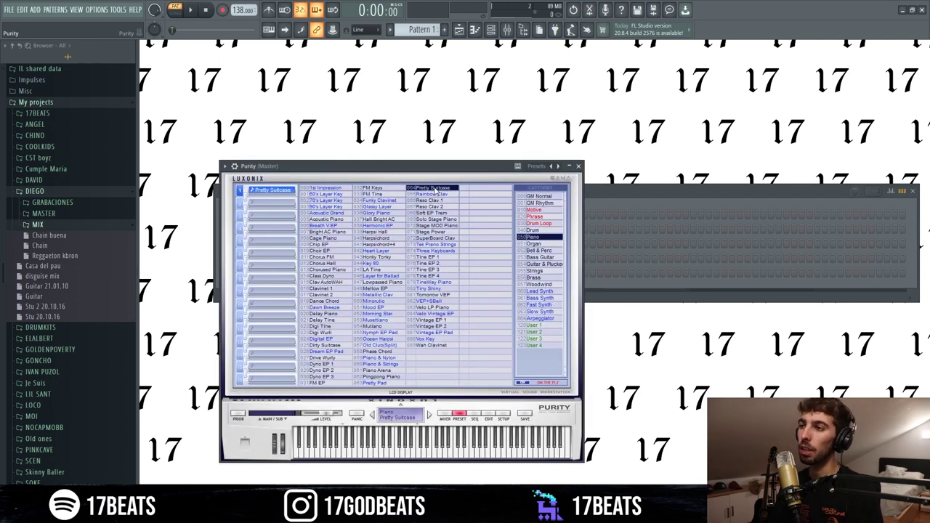
left_click(623, 194)
right_click(329, 274)
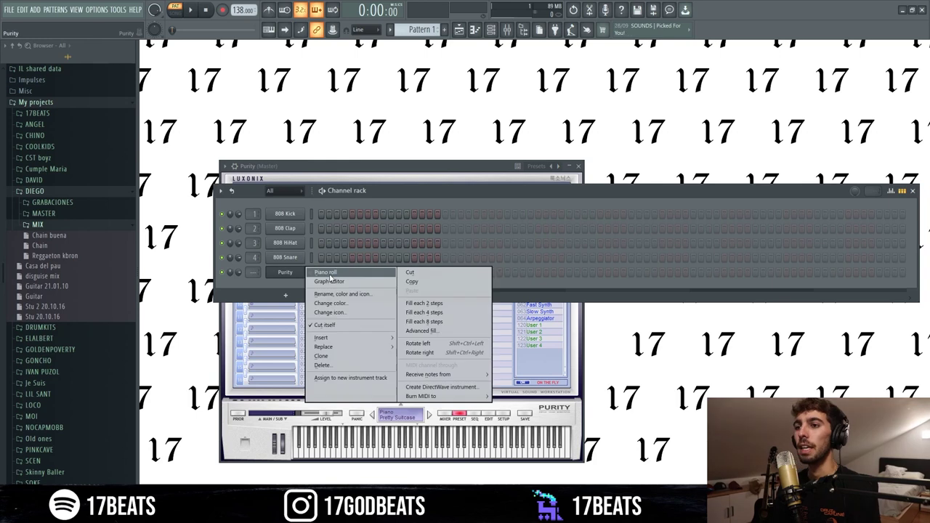
left_click(329, 272)
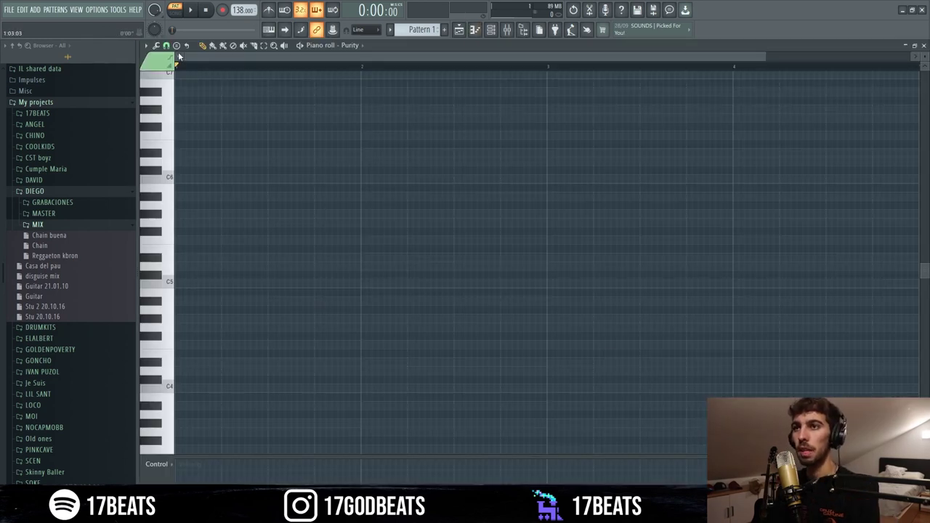
Step: Build the opening chord in bar 1 from C5, D#5, G5 and A#5, each three beats long
left_click(166, 45)
left_click(201, 136)
key("space")
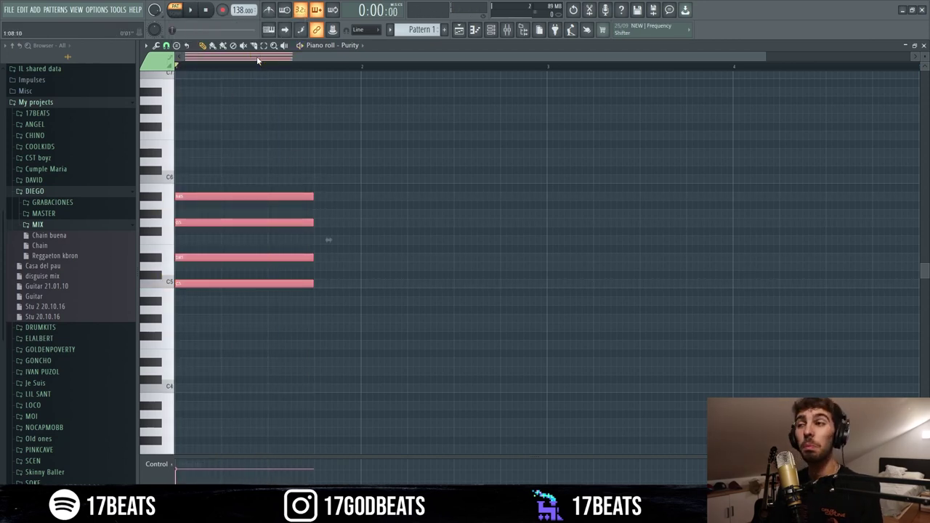
Step: Add a second three-beat chord directly after the first, using A#4, D5, F5 and G#5
left_click(328, 240)
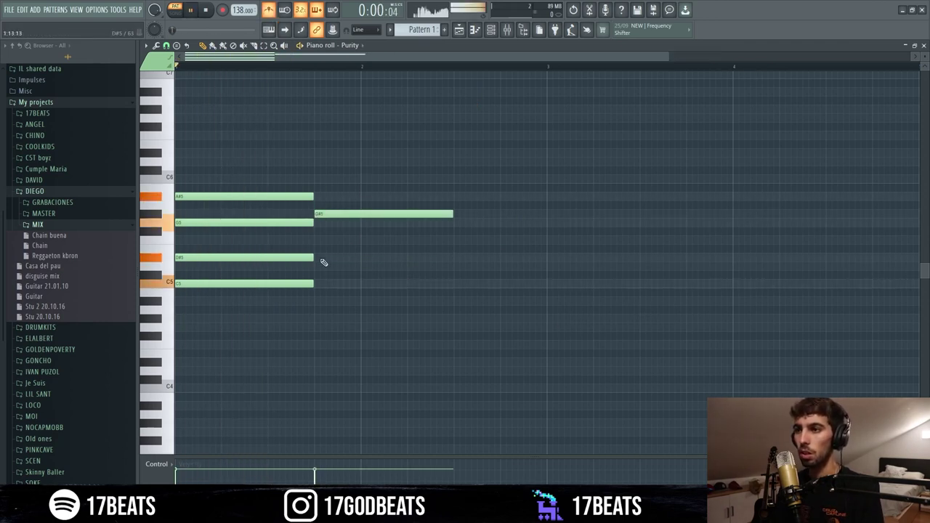
left_click(315, 239)
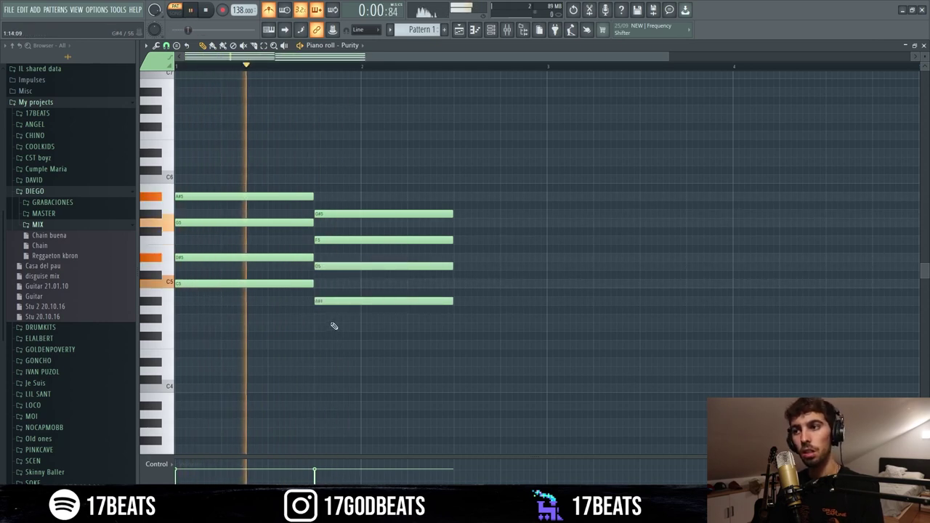
key("space")
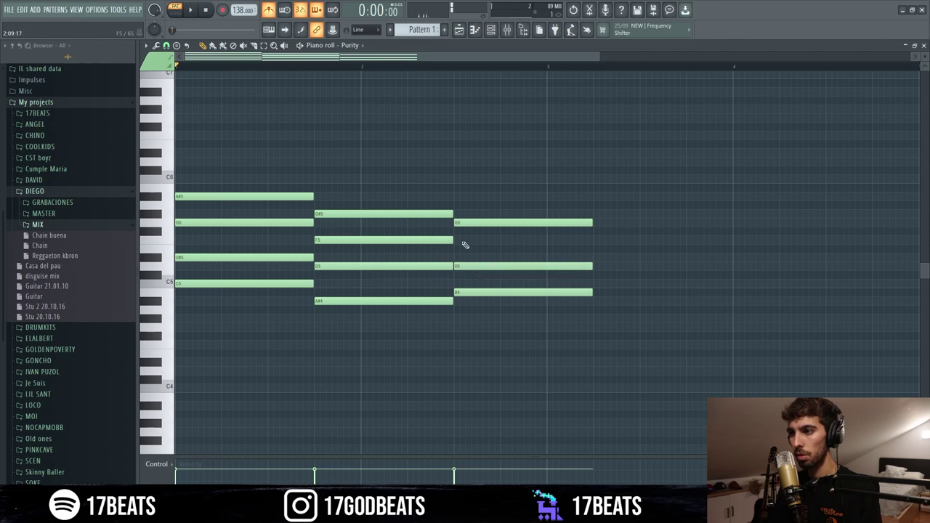
Step: Complete the third chord with G4, B4, D5, F5 and G5, shortened to end at bar 3
left_click_drag(564, 211, 546, 293)
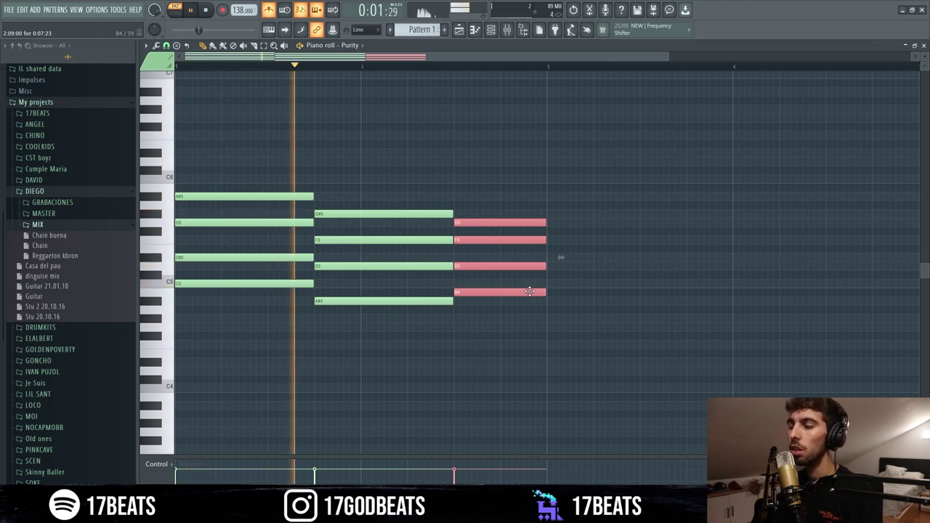
key("space")
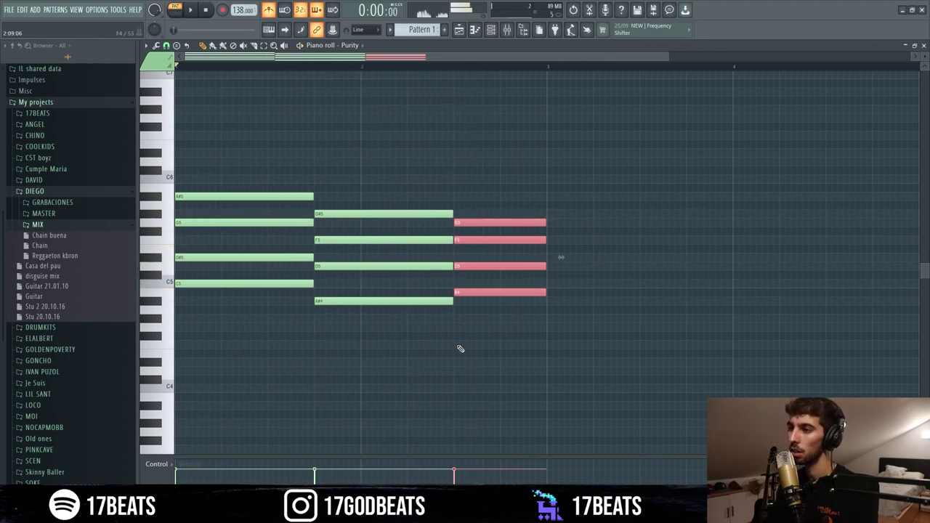
left_click(468, 346)
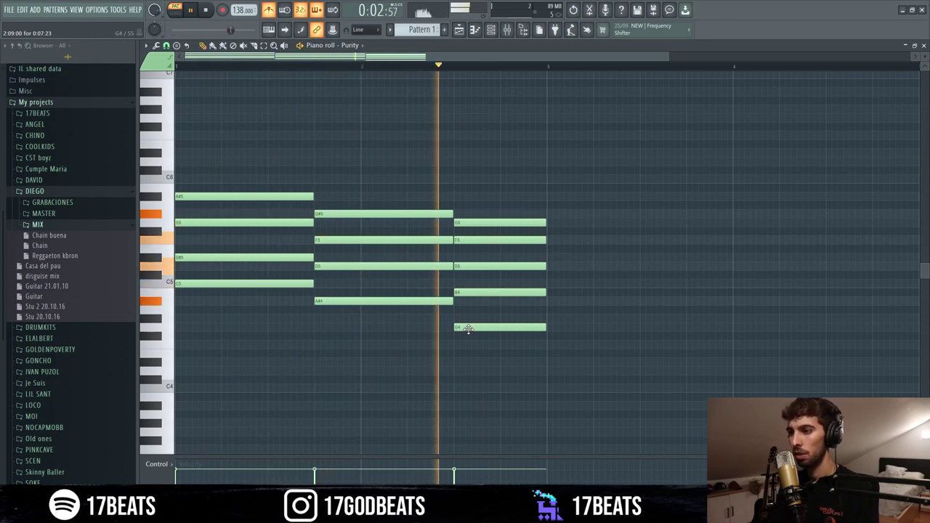
key("space")
Step: Place the fourth chord at the start of bar 3 with C5, D#5, G5, A#5 and a D#6 on top
left_click(557, 196)
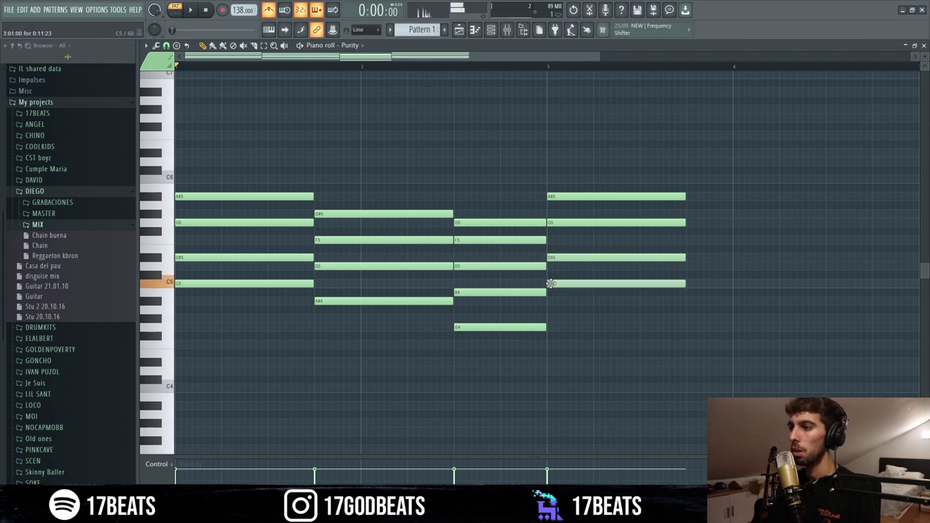
key("space")
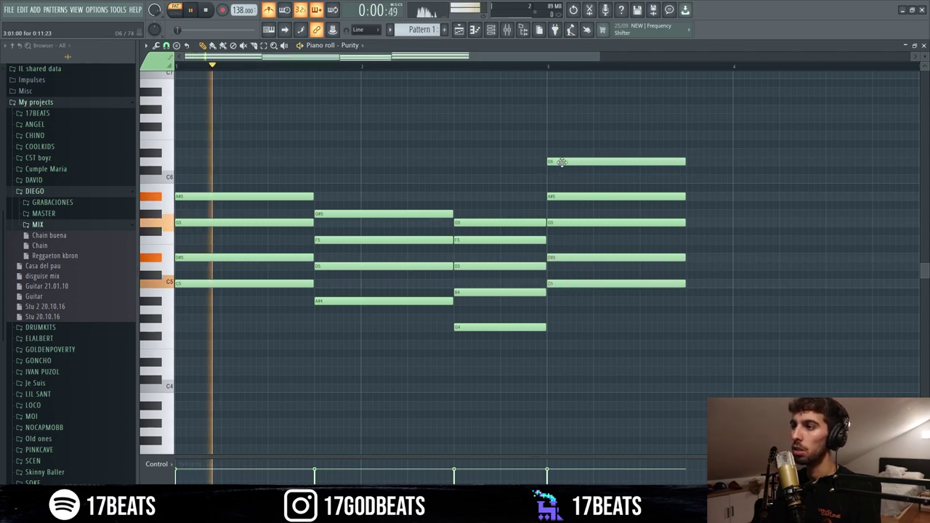
left_click_drag(561, 161, 561, 152)
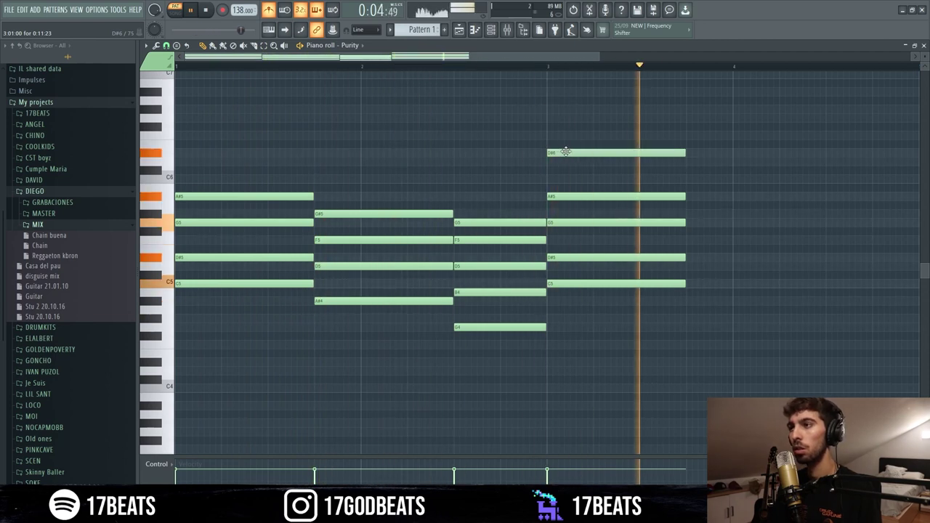
left_click(564, 151, "ctrl")
Step: Draw the next two top notes, F6 after the fourth chord and F#6 following it, trimmed to end at bar 5
scroll(695, 181, "down", 1)
key("space")
left_click(624, 137)
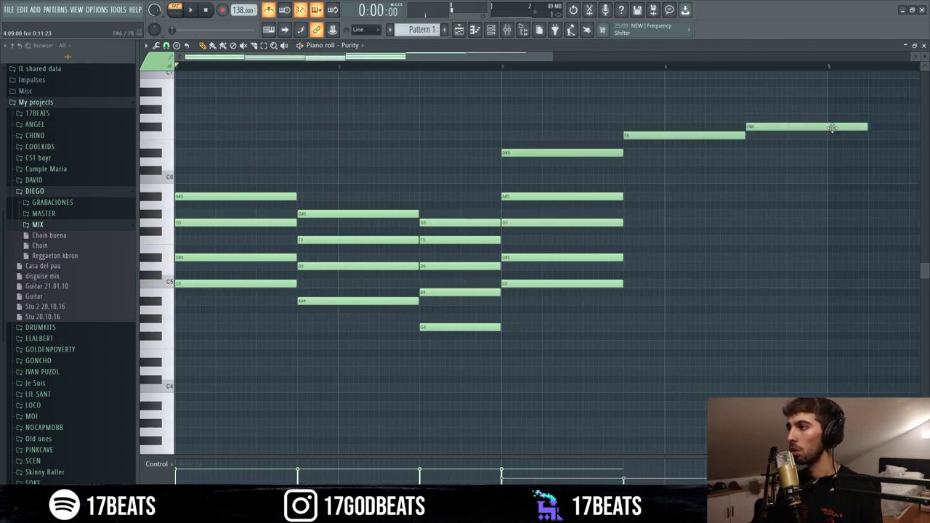
left_click_drag(832, 128, 828, 128)
key("space")
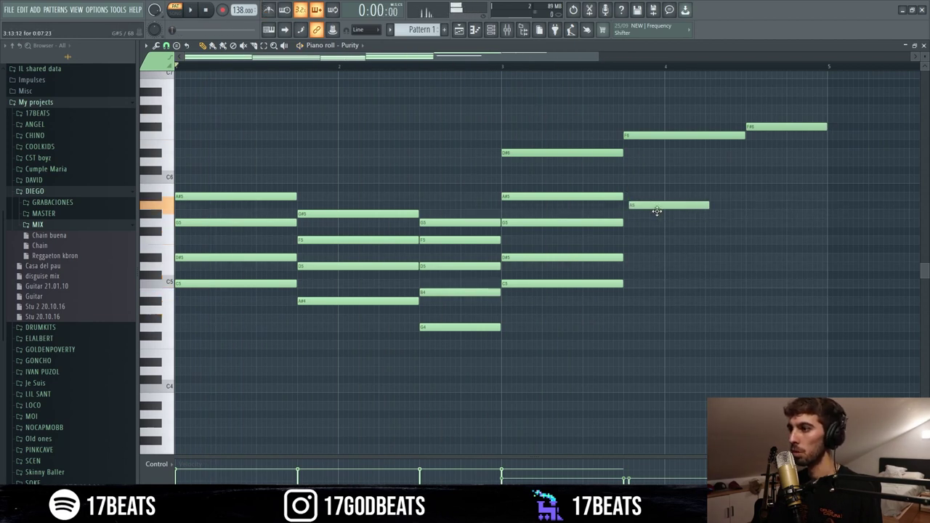
Step: Fill the fifth chord beneath the F6 with A#4, D5, F5 and G#5, removing the extra C6
left_click_drag(704, 214, 745, 214)
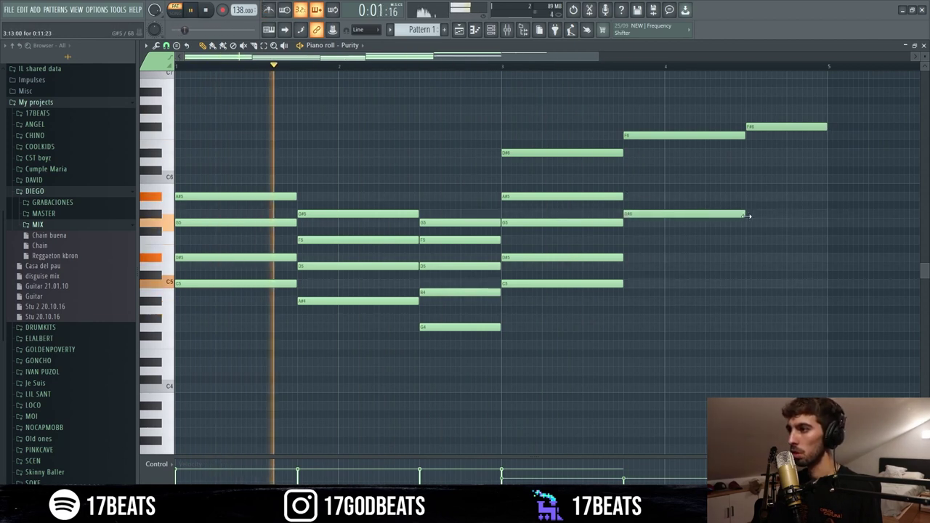
left_click(626, 240)
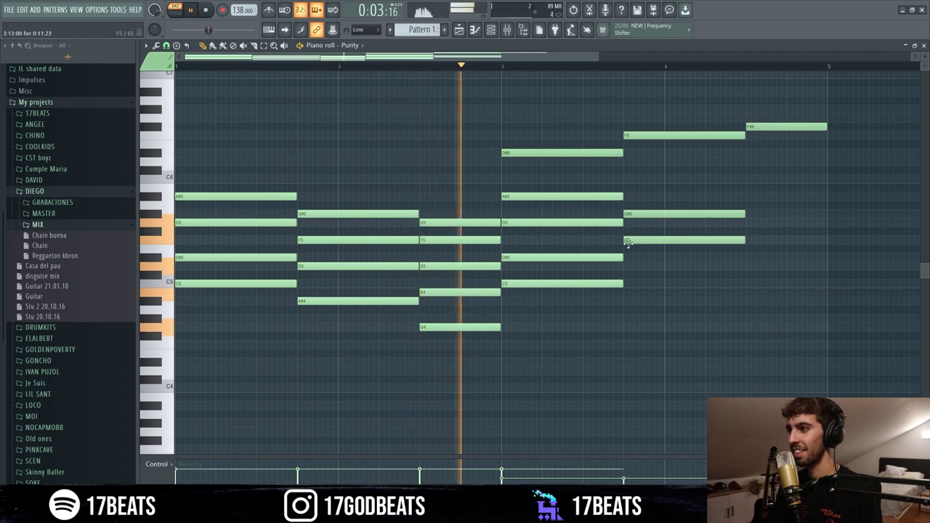
left_click(625, 177)
key("space")
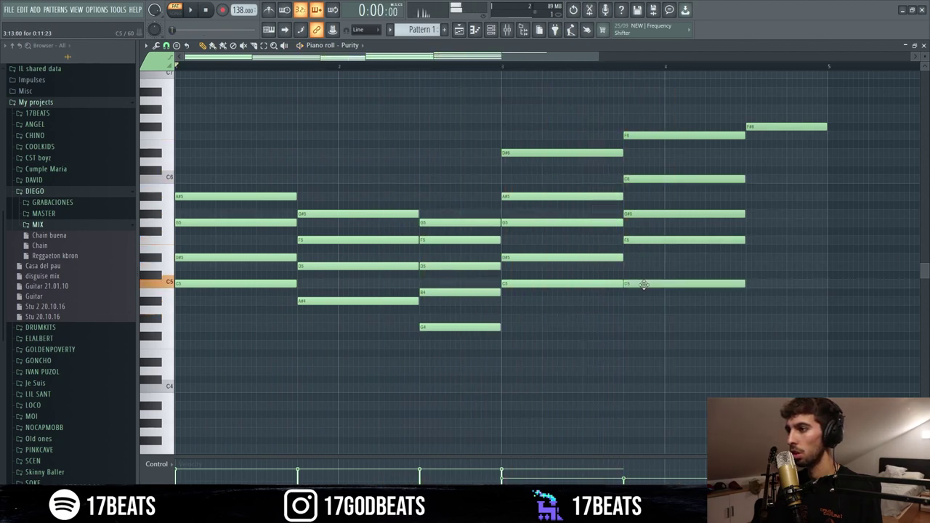
key("space")
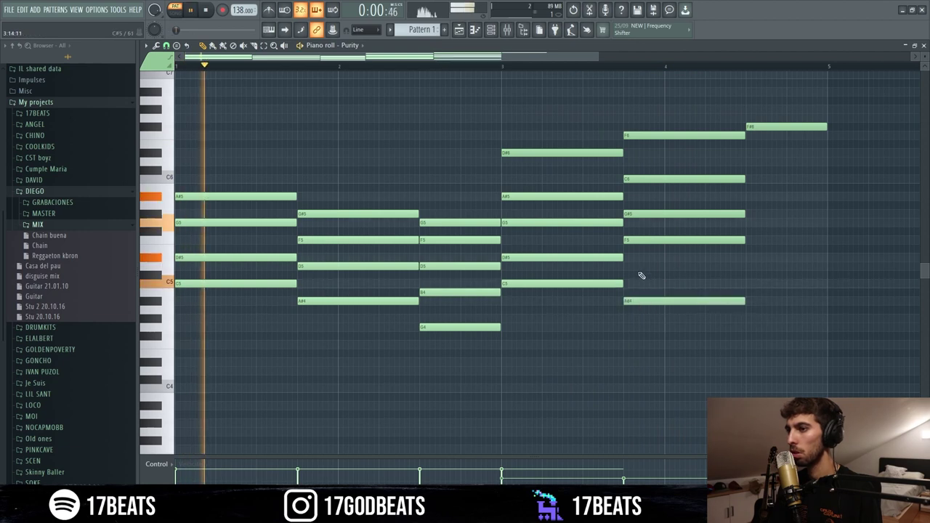
left_click(639, 265)
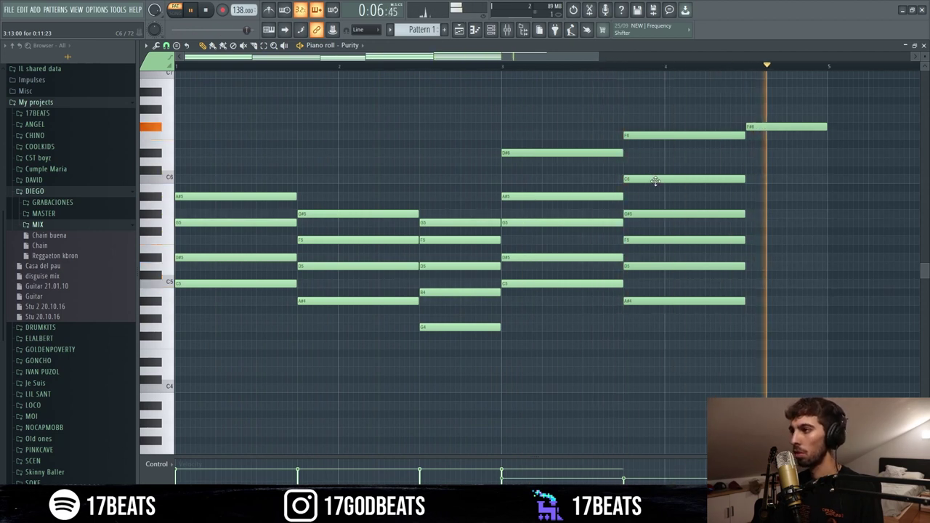
right_click(655, 180)
key("space")
Step: Lower the last top note to G5 and complete the final chord with F5, D5, B4 and G4
mouse_move(764, 128)
left_mouse_down()
mouse_move(767, 237)
mouse_move(764, 222)
left_mouse_up()
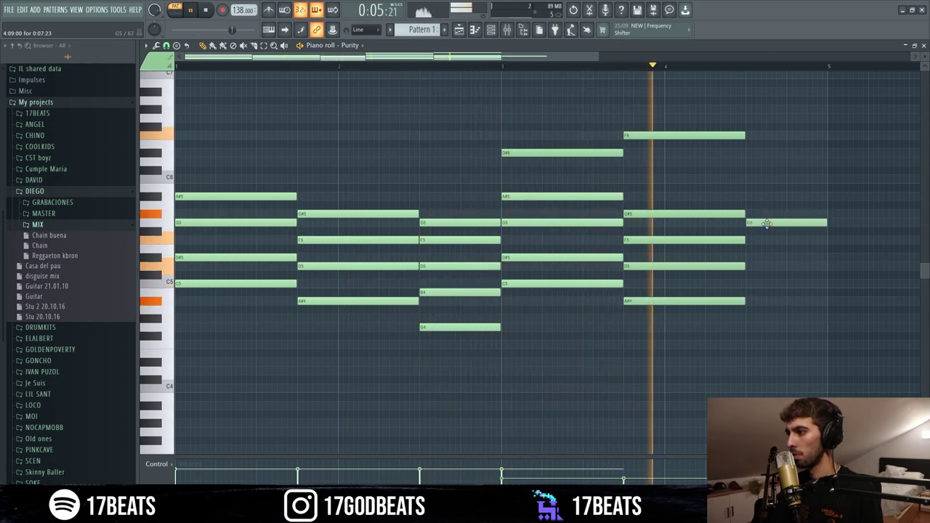
left_click(753, 239)
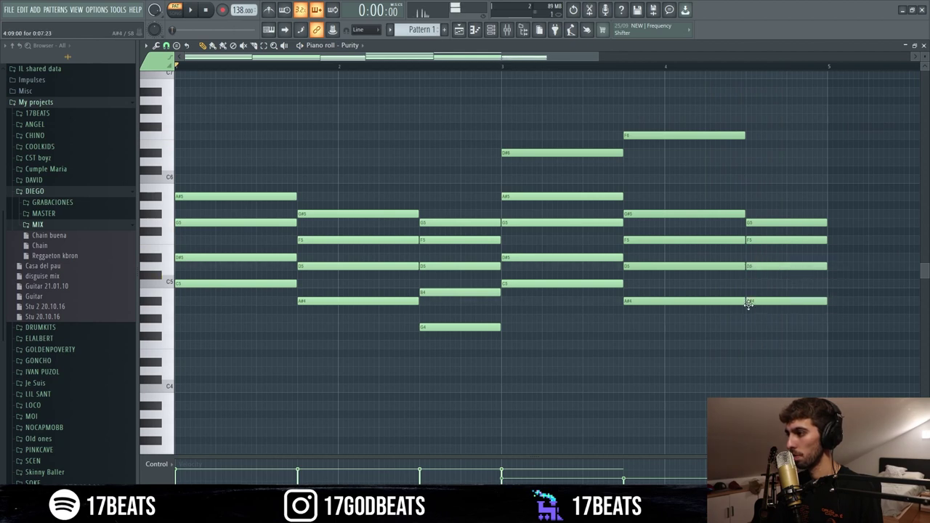
left_click(730, 70)
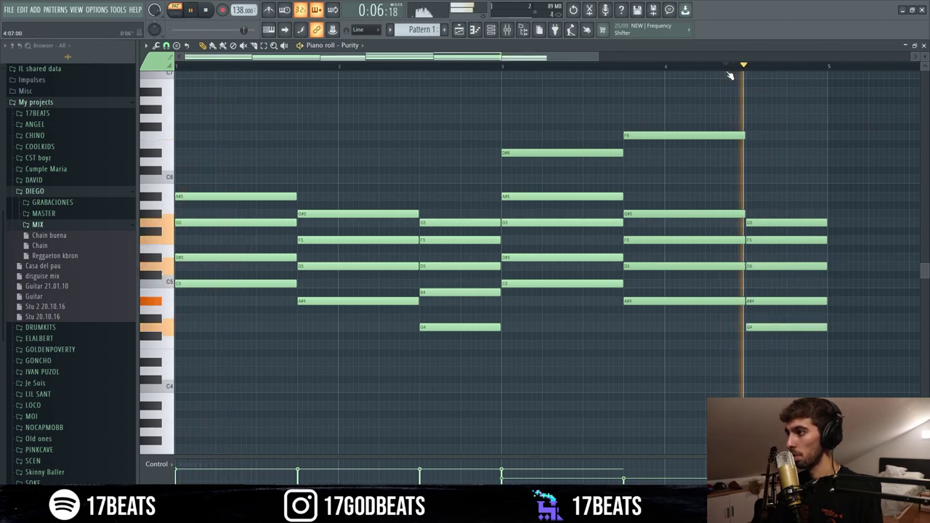
left_click_drag(758, 301, 756, 291)
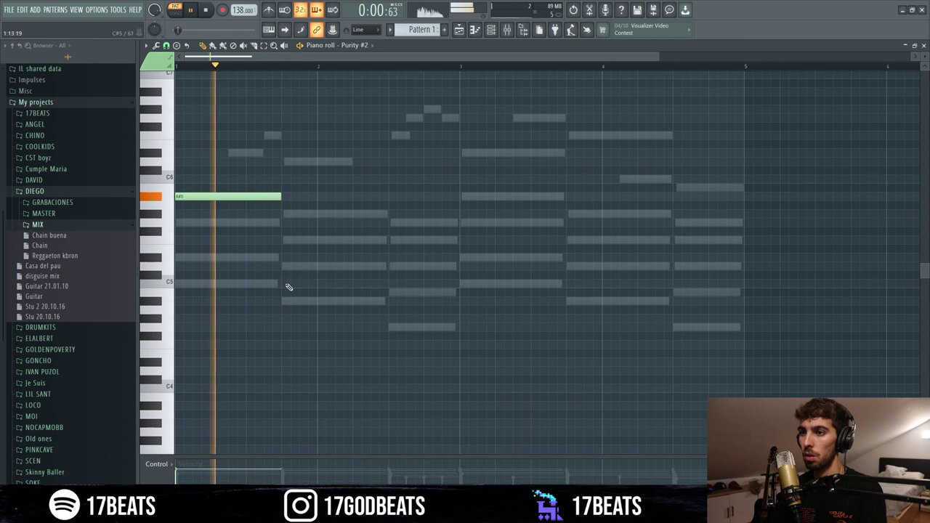
Step: Continue the Purity #2 melody over the chords with G#5, a G5 ending at bar 3, D#6 and F6
key("space")
left_click(285, 301)
key("space")
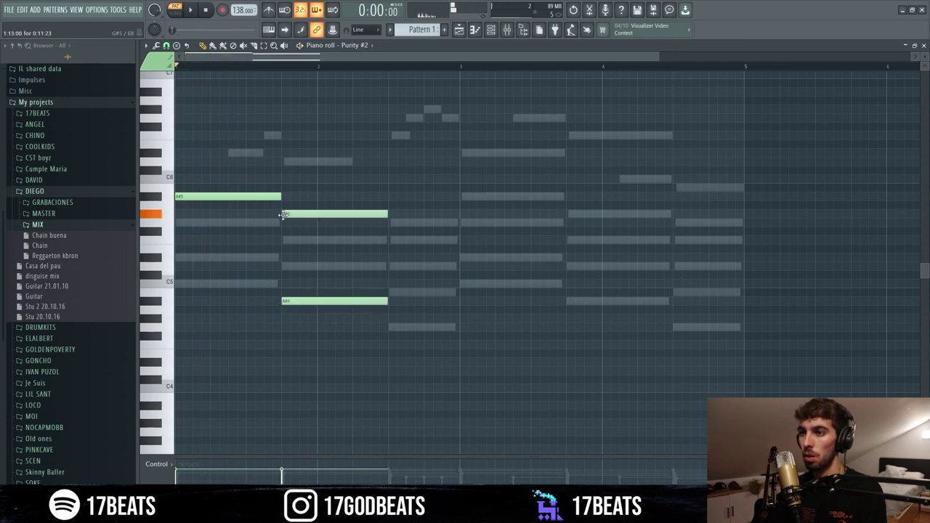
key("space")
left_click(393, 222)
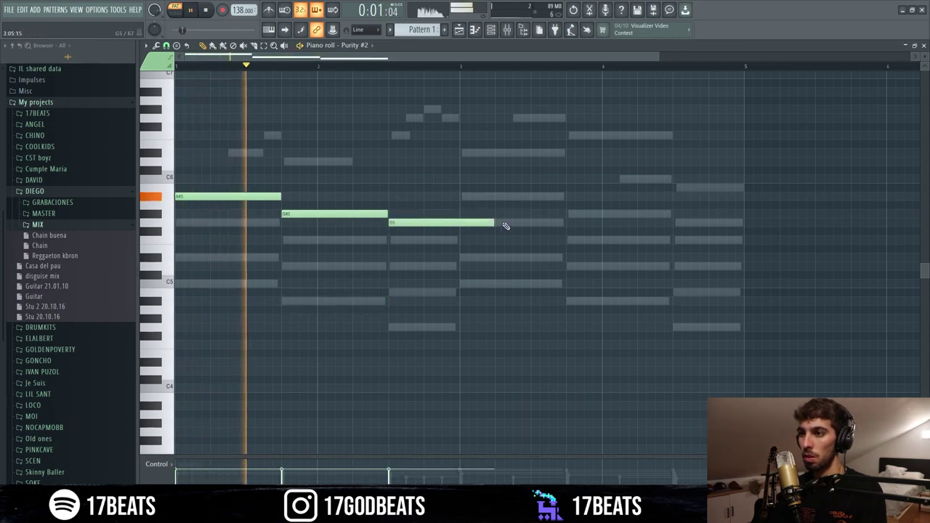
left_click_drag(496, 222, 451, 222)
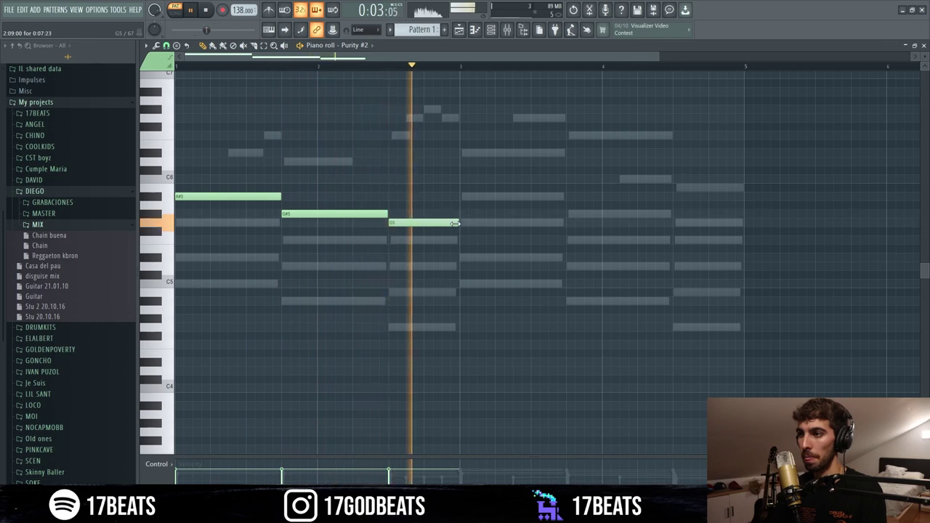
left_click(469, 152)
left_click(577, 136)
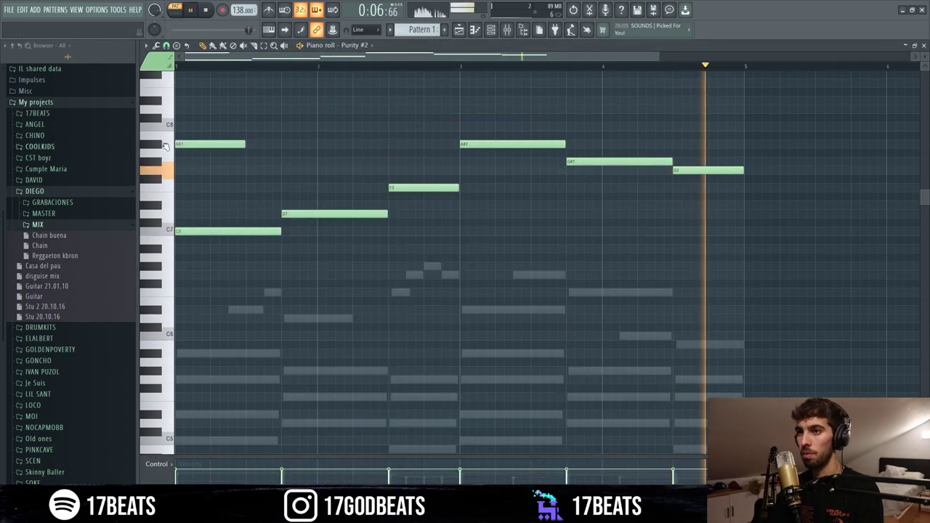
Step: Lengthen the opening A#7 note of Purity #2 to three beats and delete the D7 note in the second chord
key("space")
left_click_drag(245, 143, 296, 148)
right_click(313, 213)
key("space")
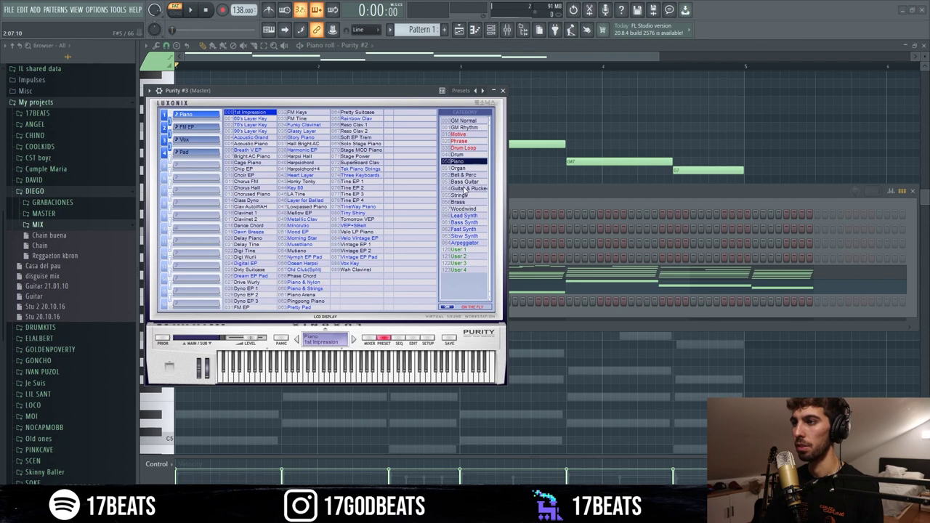
Step: Load the Vibra HandBell preset from the Bell & Perc category in Purity #3 and open its piano roll
left_click(465, 176)
key("F6")
right_click(279, 300)
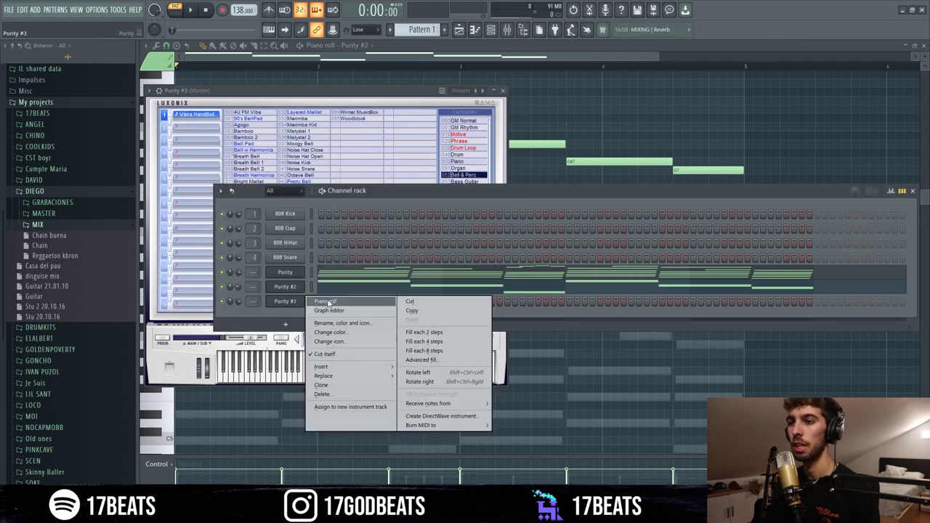
left_click(329, 302)
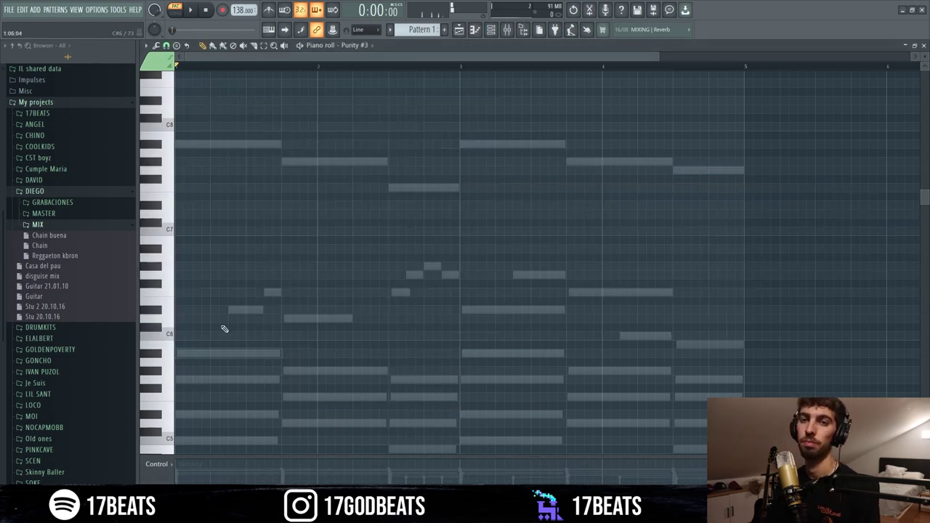
Step: Draw short bell notes A#5, D#6, F6, D6 and G#5 over the first two chords
scroll(224, 329, "down", 3)
key("space")
left_click(219, 275)
left_click(253, 232)
key("space")
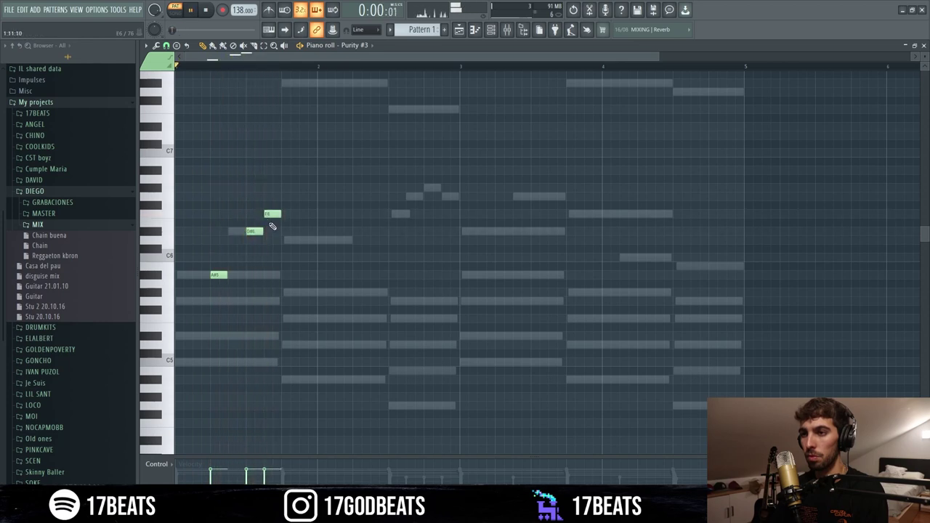
key("space")
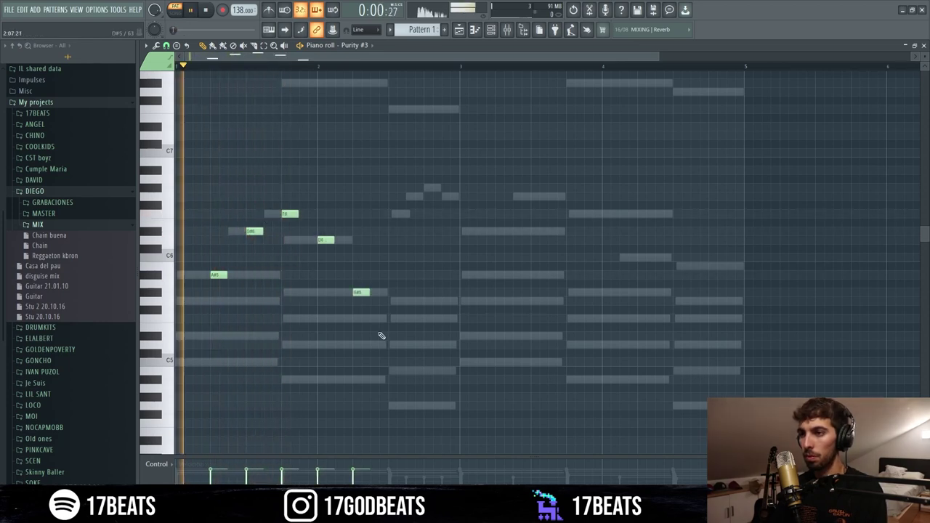
Step: Extend the bell melody with a G note at the third chord and move bar 3's G6 note half a beat later
left_click(396, 301)
key("space")
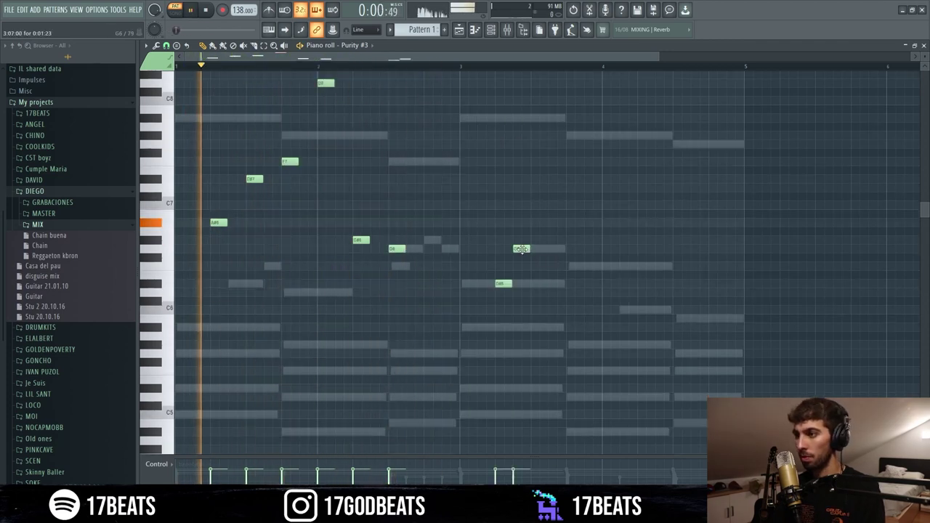
right_click(522, 250)
left_click(538, 249)
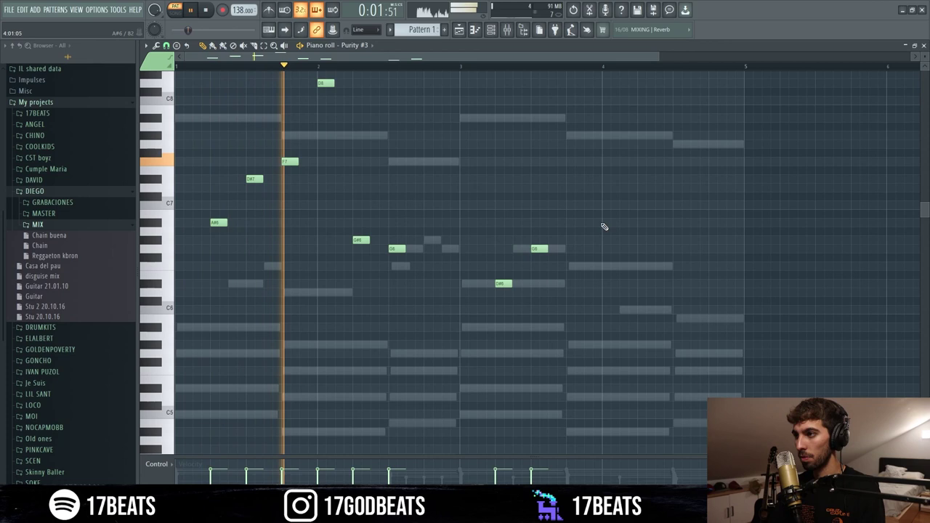
Step: Extend the bell melody with G#6 and F6 notes over the fifth chord and a B6 note at the last chord
left_click(573, 267)
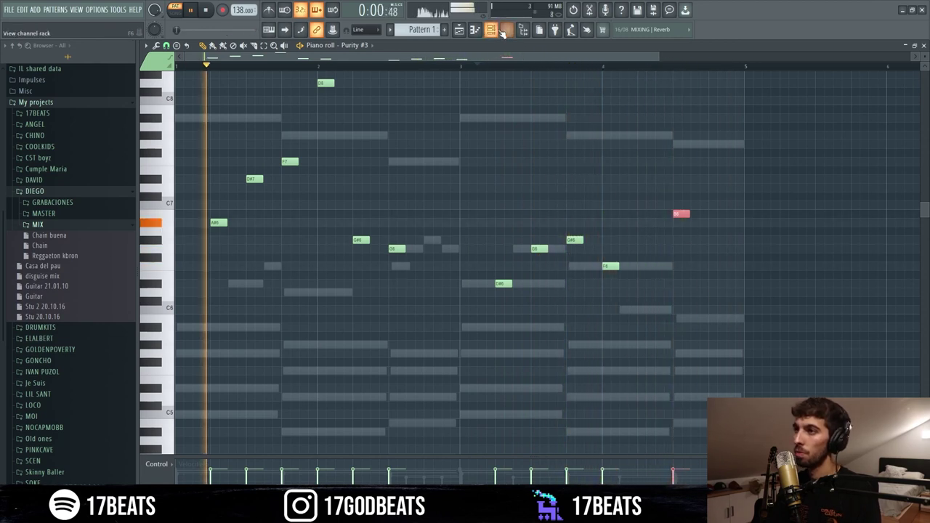
Step: Add a fourth Purity channel and draw a long A#5, a short G#5 and a longer G5 over the first two chords
key("F6")
left_click_drag(238, 301, 236, 299)
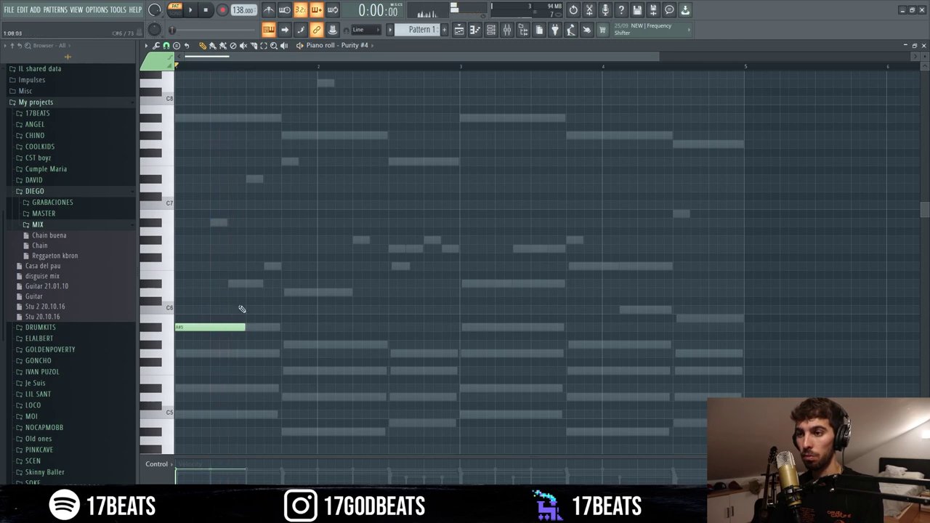
left_click(251, 354)
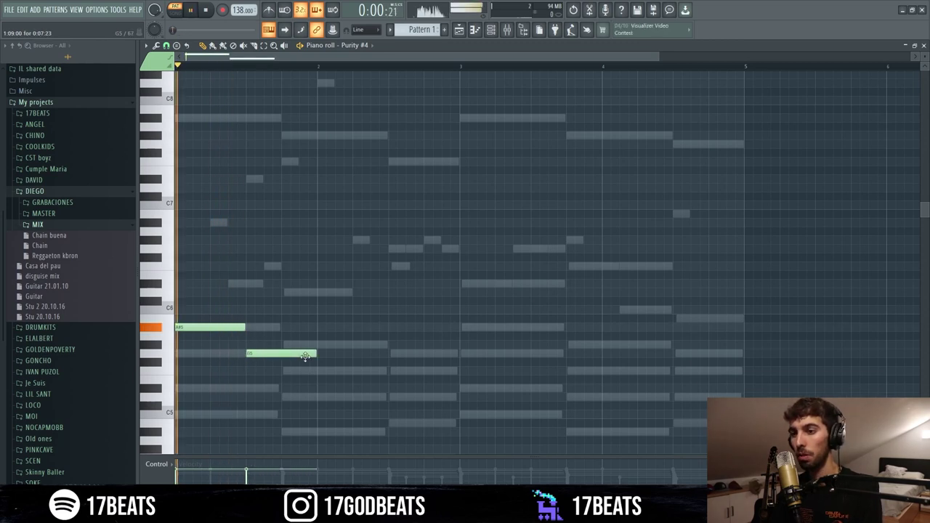
key("space")
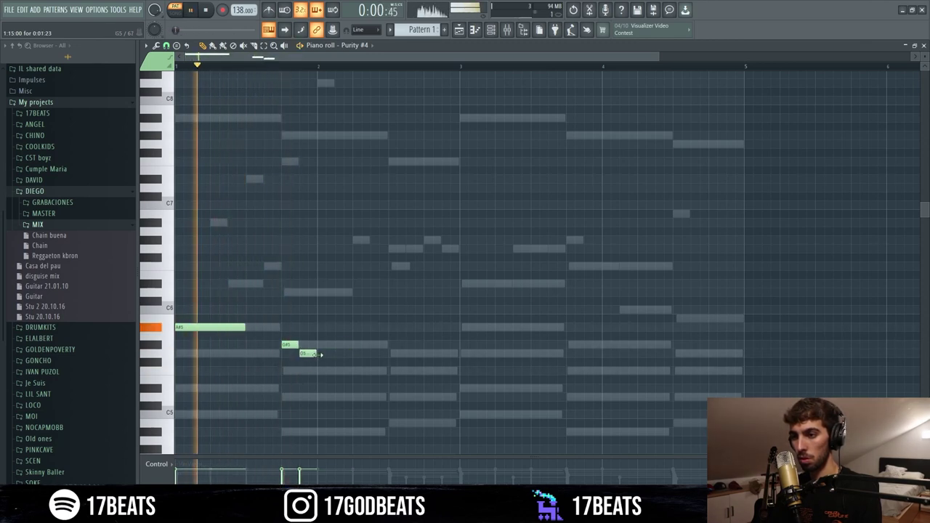
left_click_drag(318, 354, 353, 354)
left_click_drag(245, 327, 284, 327)
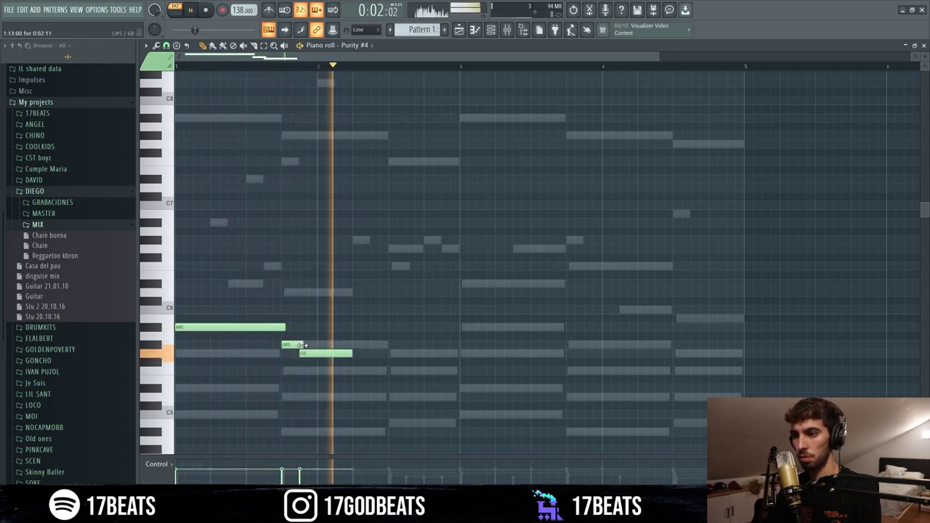
key("space")
Step: Draw a short F5, G5, G#5, G5 run over the third chord, ending the last G5 at the bar 3 line
left_click_drag(349, 377, 443, 340)
left_click_drag(422, 354, 460, 354)
key("space")
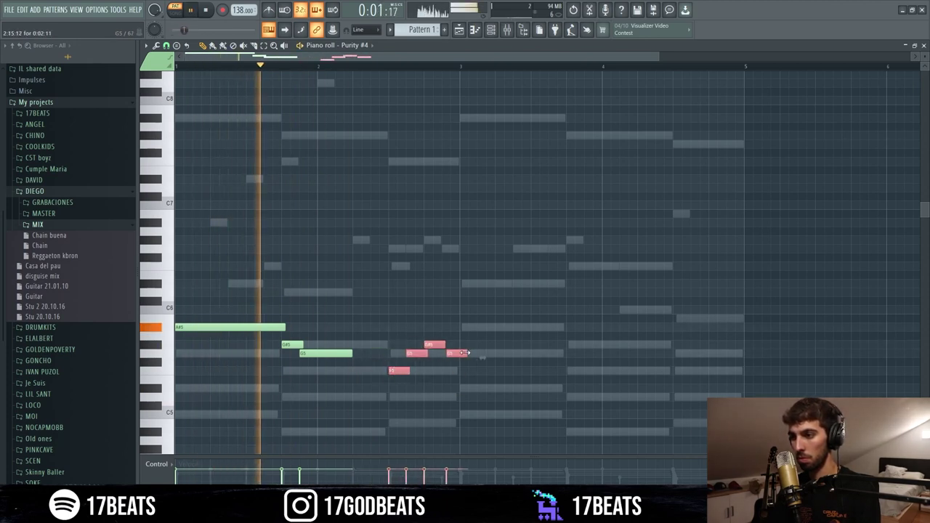
right_click(451, 354)
left_click(448, 355)
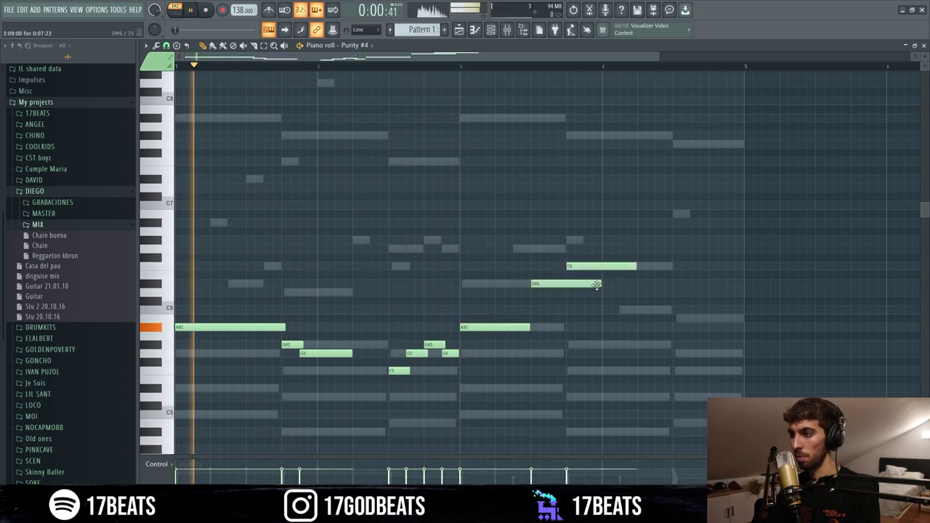
Step: Draw an A#5 from the start of bar 3, followed by shorter D#6 and F6 notes
left_click_drag(596, 284, 570, 283)
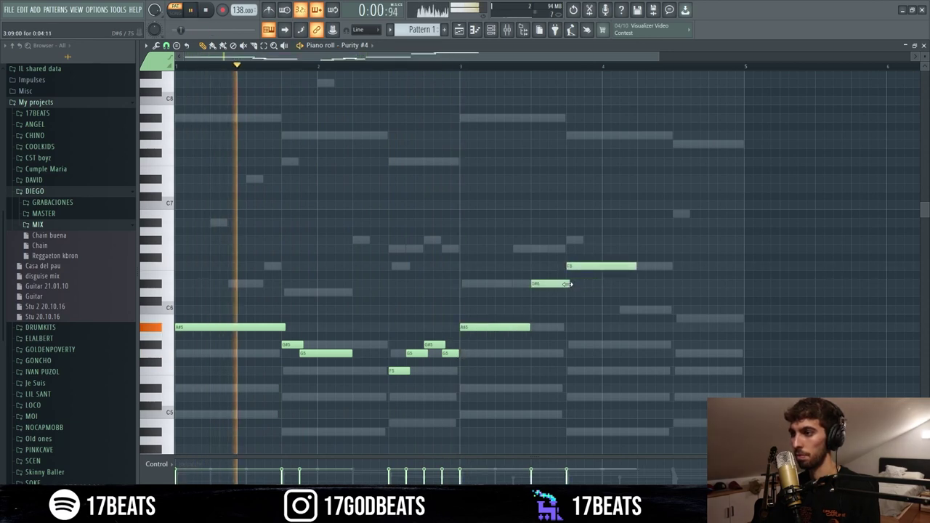
left_click_drag(636, 267, 593, 266)
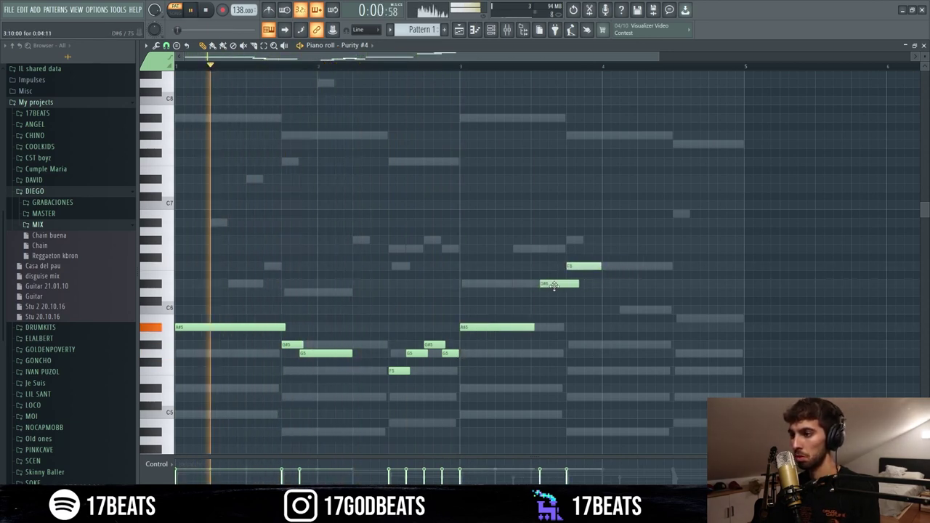
Step: Draw a descending run of short A#6, G#6 and G6 notes over the last chord, closing with another G#6
left_click_drag(673, 214, 671, 228)
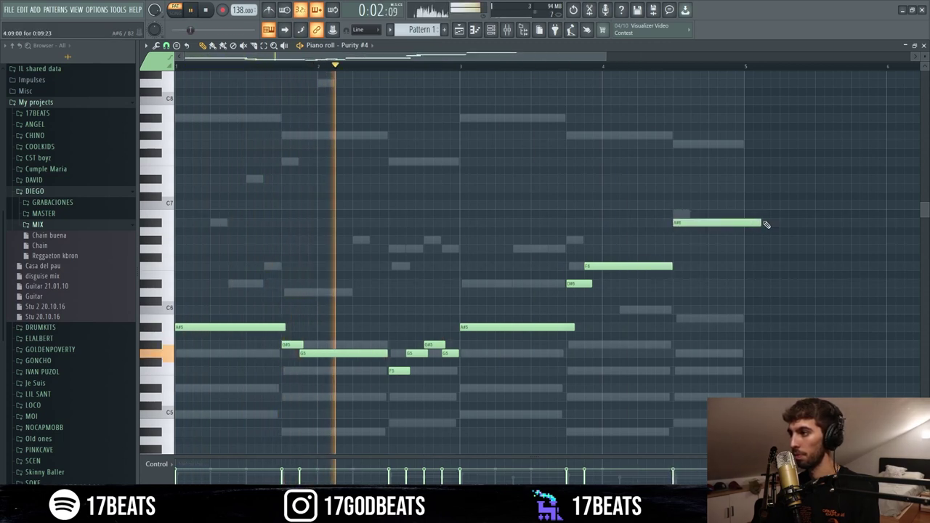
left_click_drag(764, 224, 695, 223)
left_click(696, 240)
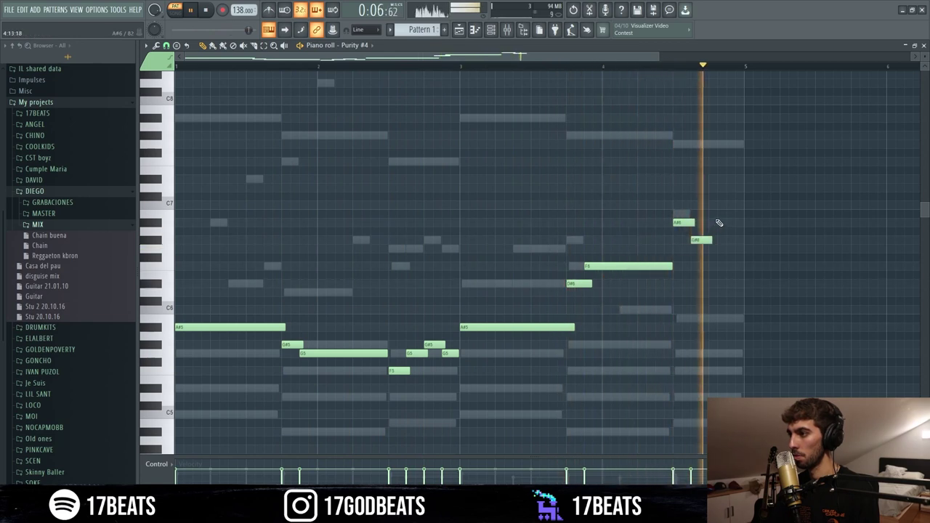
left_click_drag(739, 217, 738, 223)
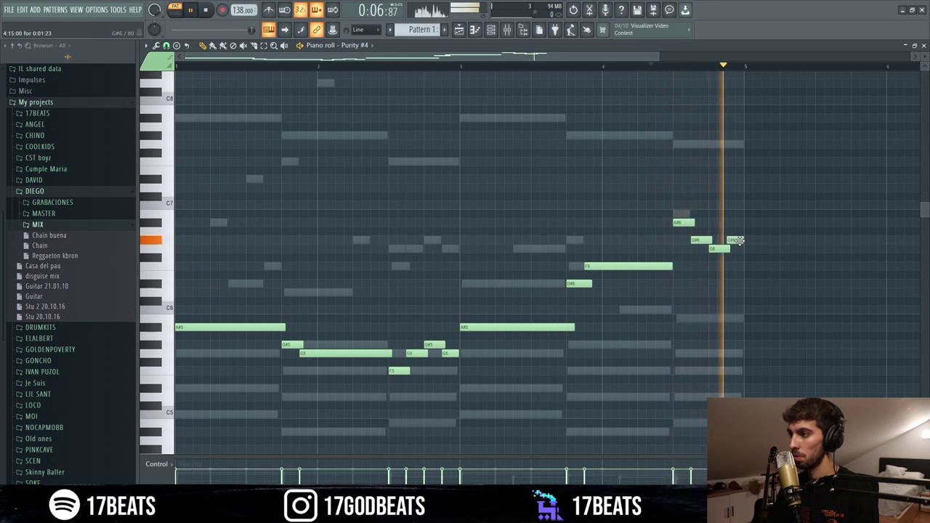
Step: Reopen the Purity #3 bell line and delete its D8 note at the start of bar 2
left_click(491, 29)
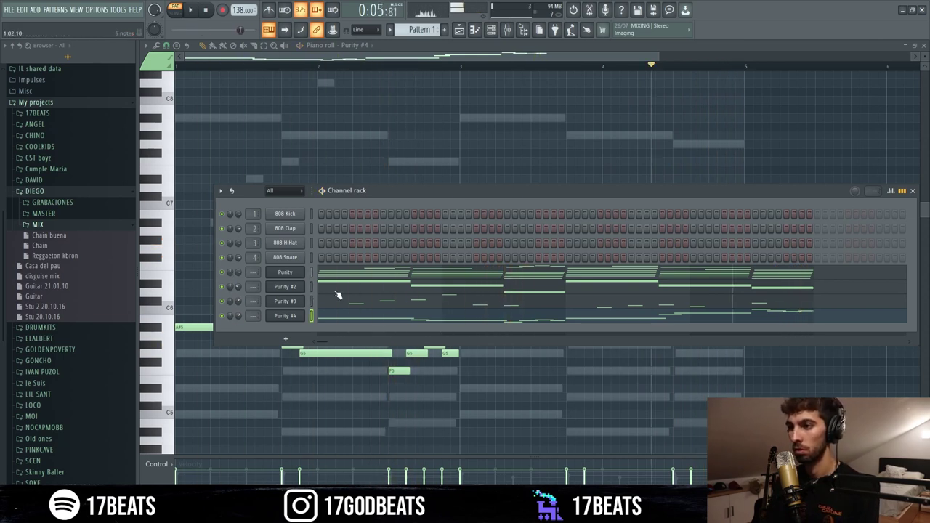
left_click(388, 301)
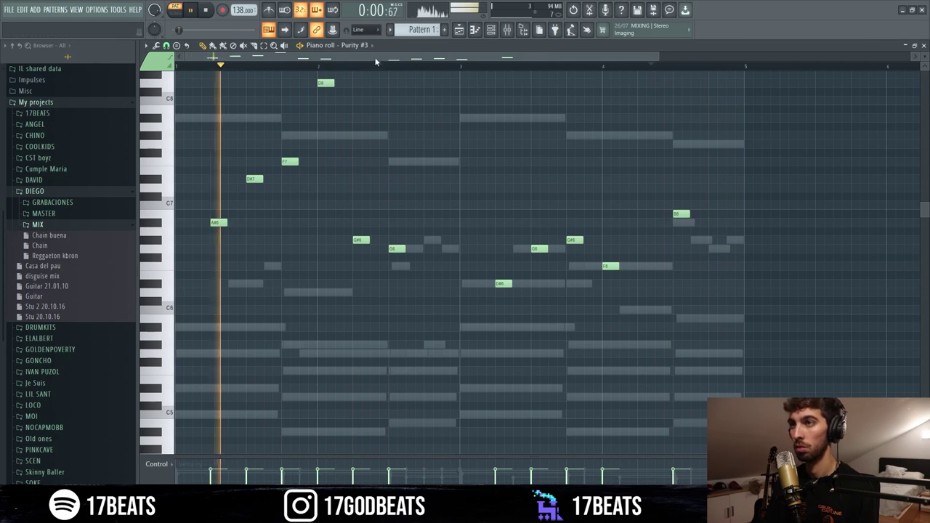
key("space")
right_click(325, 85)
key("space")
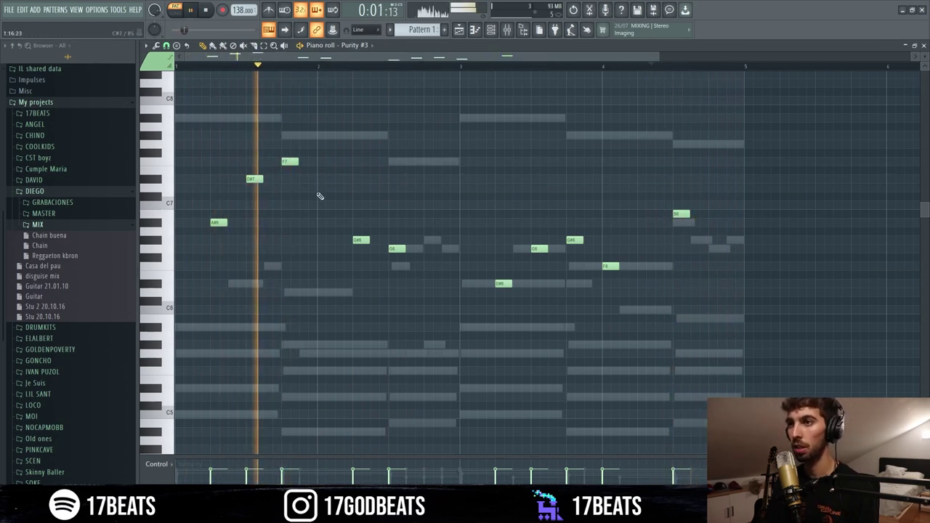
Step: Add a short F6 bell note late in bar 2 and move bar 4's F6 and B6 notes half a beat later
left_click(427, 266)
left_click_drag(674, 214, 692, 214)
left_click_drag(612, 265, 624, 268)
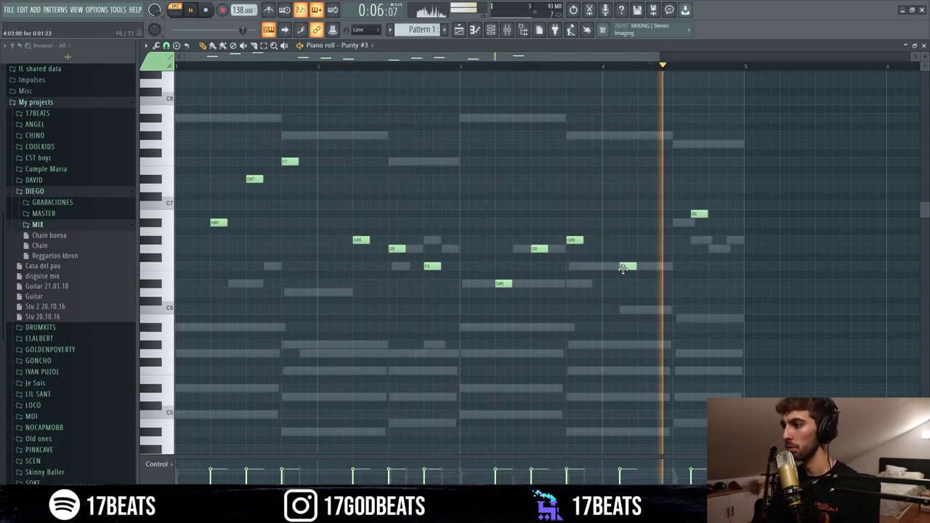
Step: Add a fifth Purity channel and draw one sustained note per chord: A#5, G#5, G5, D#6, F6 and B5
left_click(269, 336)
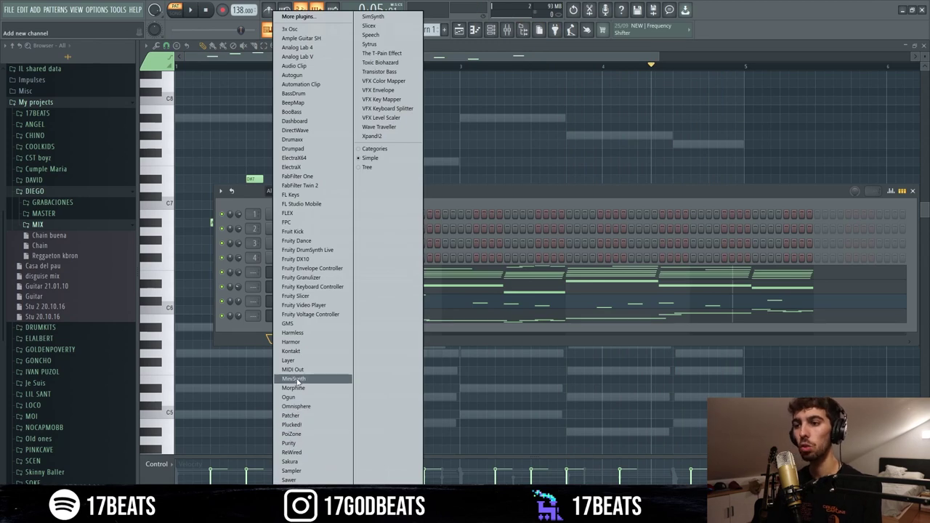
left_click(296, 446)
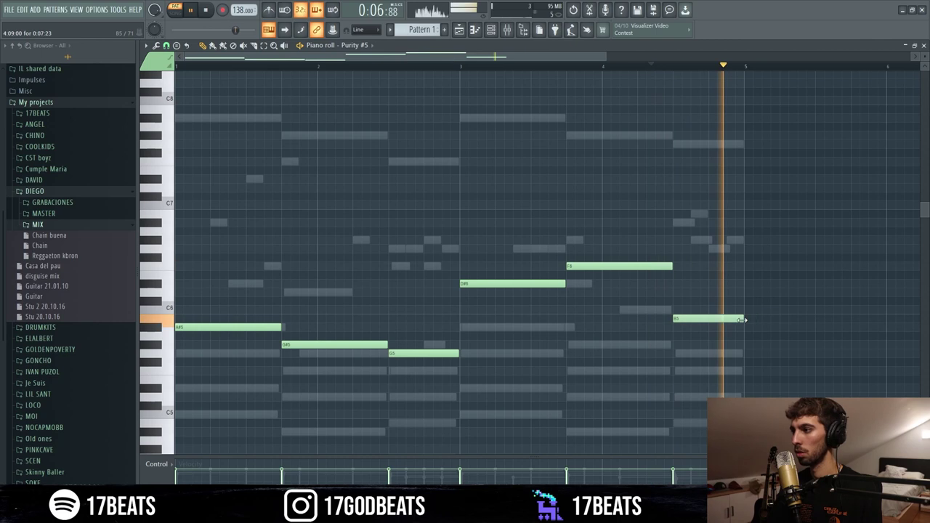
Step: Solo the newest Purity layer and bring the other Purity layers back one at a time to audition the melody
key("F6")
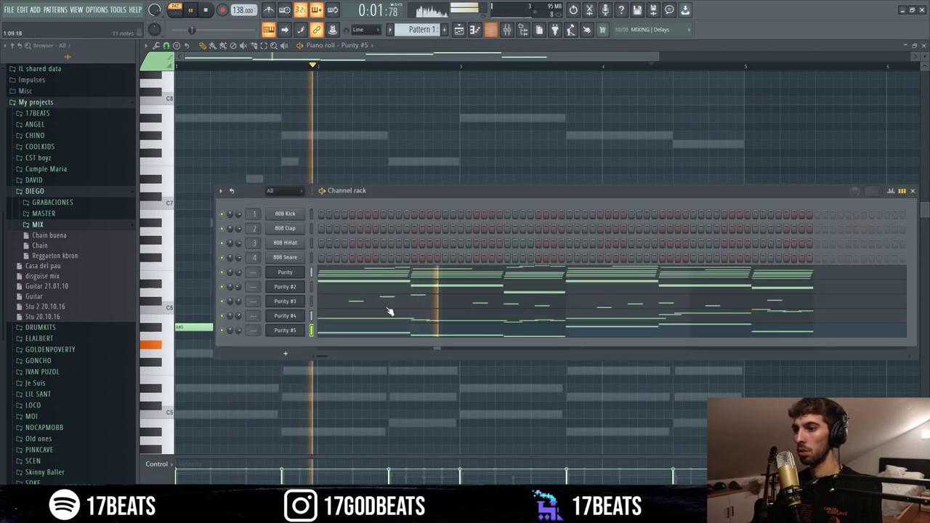
right_click(222, 330)
left_click(236, 338)
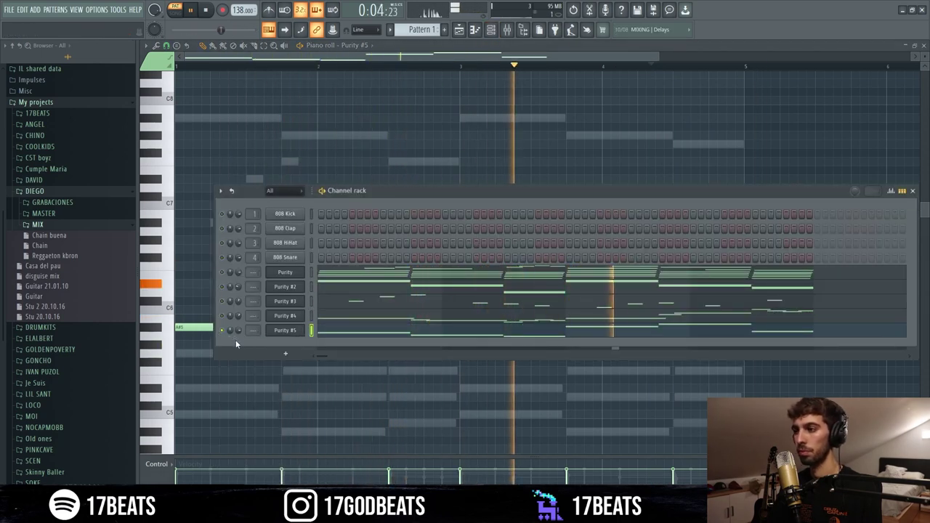
left_click(222, 316)
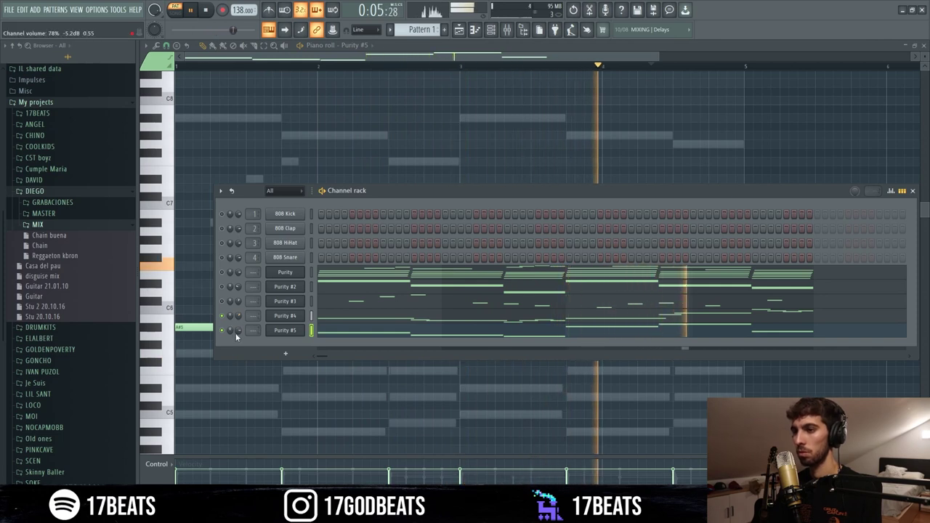
left_click(221, 287)
left_click(222, 273)
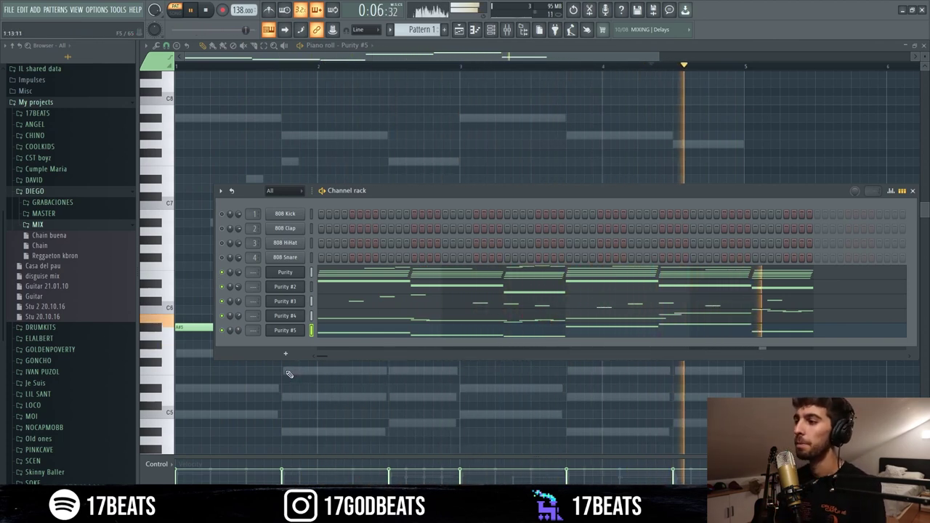
left_click(205, 11)
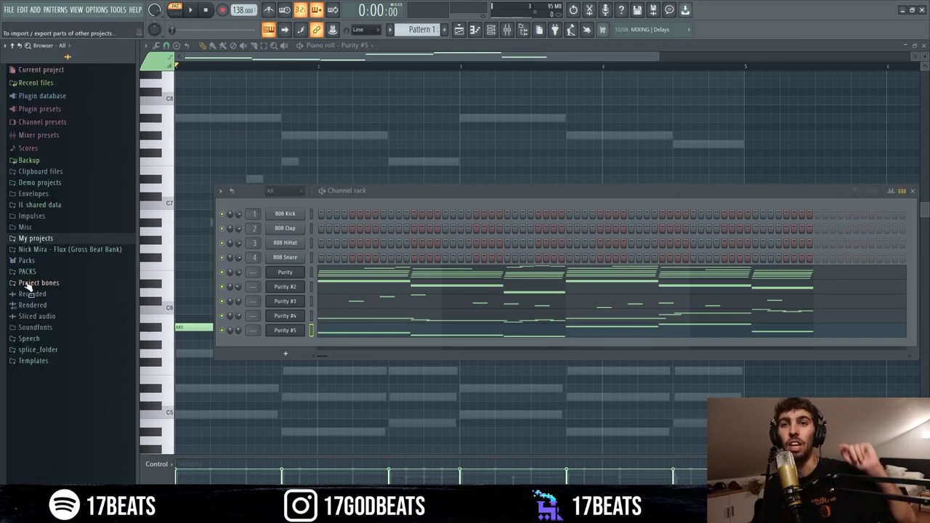
Step: Replace the 808 Snare with DIOR SNARE from the 808 MELO DIOR DRUMKIT and place hits on bar 1 beat 3 and bar 2 beat 4
key("space")
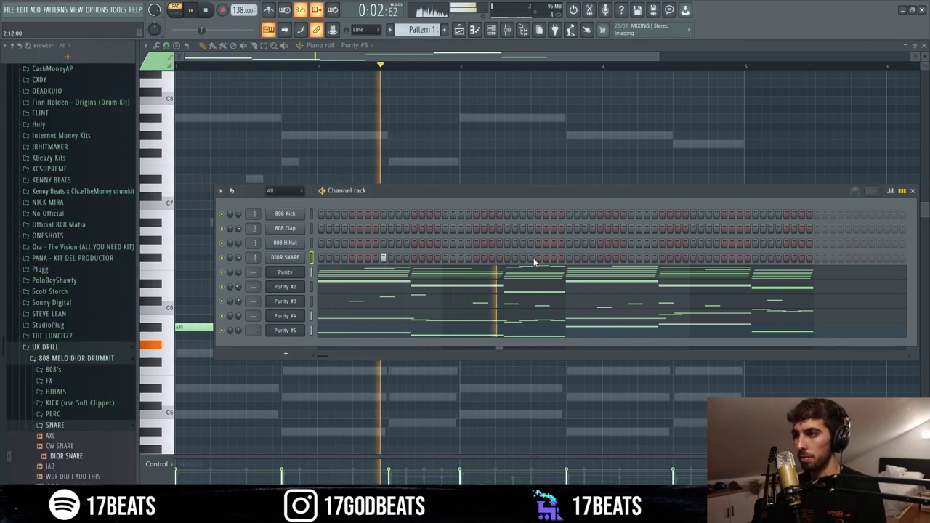
key("space")
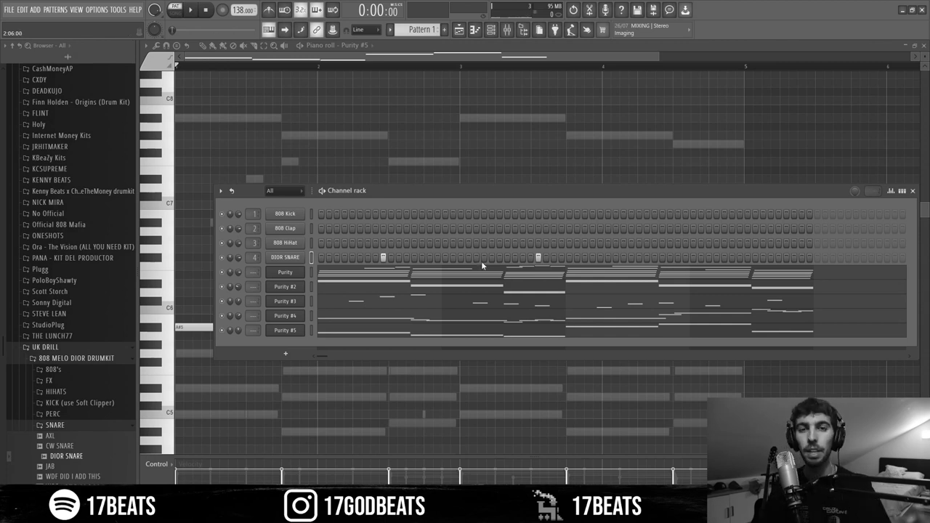
Step: Add DIOR SNARE hits on beats 1 and 4 of bar 4 and play the pattern
left_click(538, 257)
left_click(507, 257)
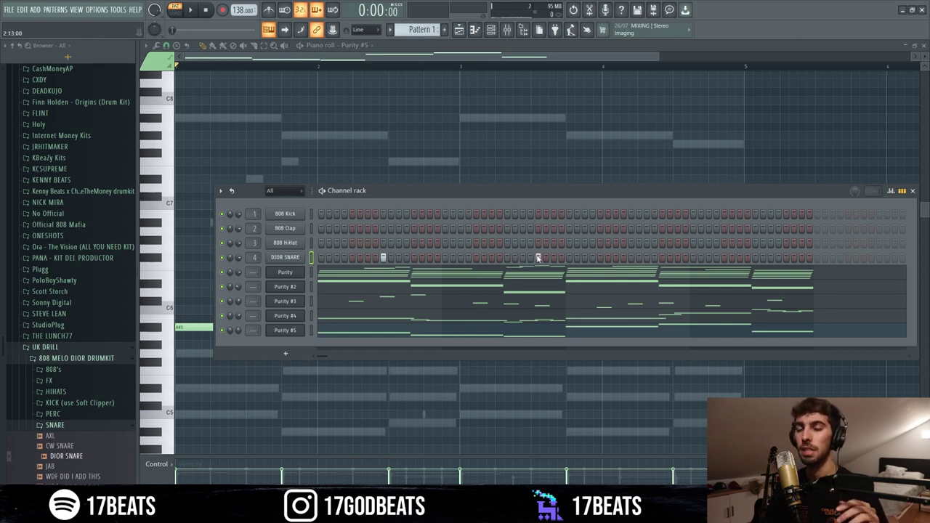
left_click(537, 257)
left_click(692, 257)
left_click(786, 257)
key("space")
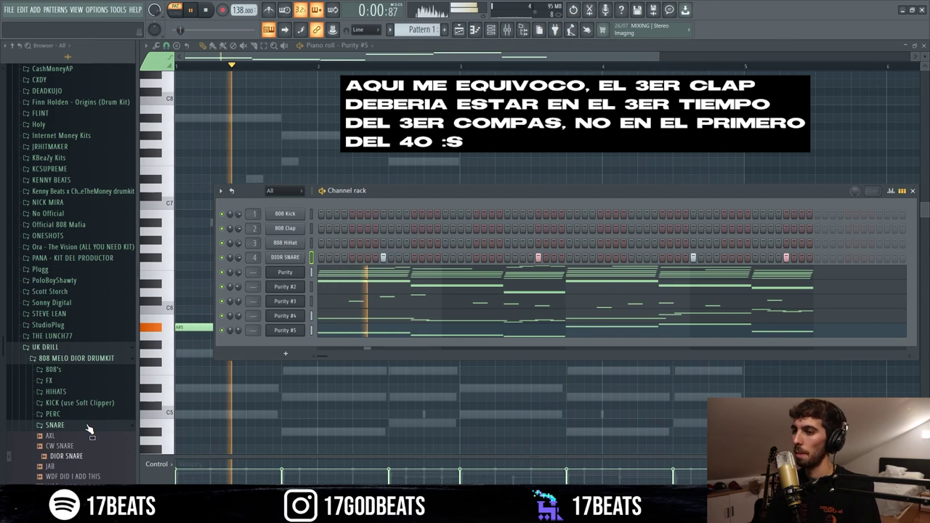
Step: Replace the 808 HiHat with DIOR HAT and place hits on steps 1, 4, 7, 13, 16, 17, 20, 23 and 31
left_click(414, 244)
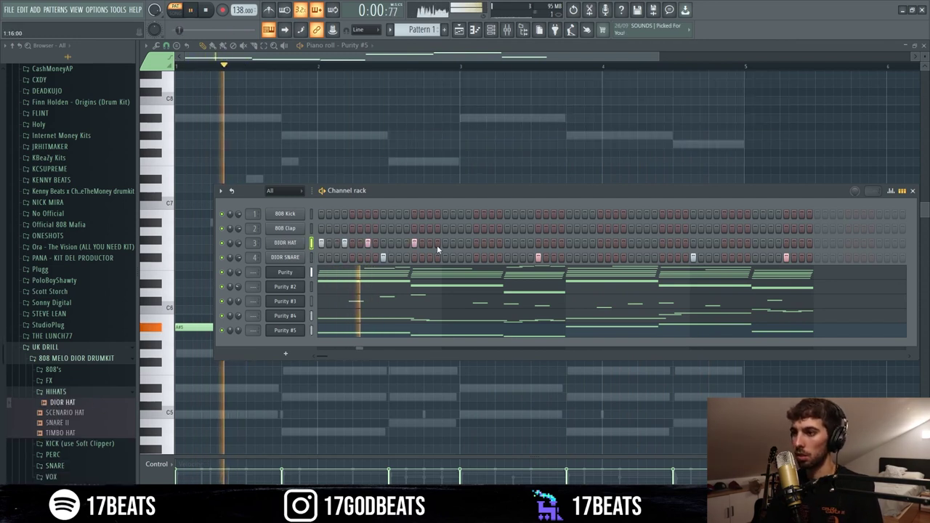
left_click(437, 244)
left_click(446, 244)
left_click(491, 243)
key("space")
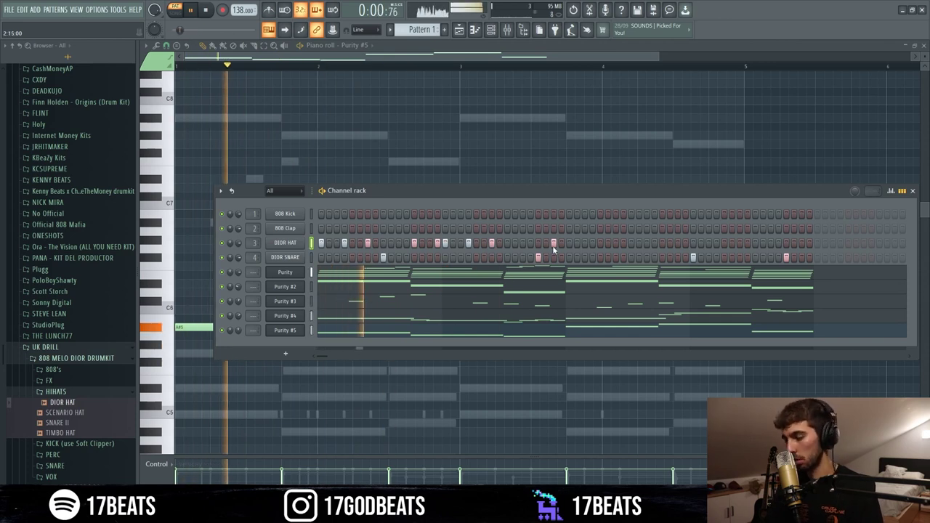
key("space")
key("space")
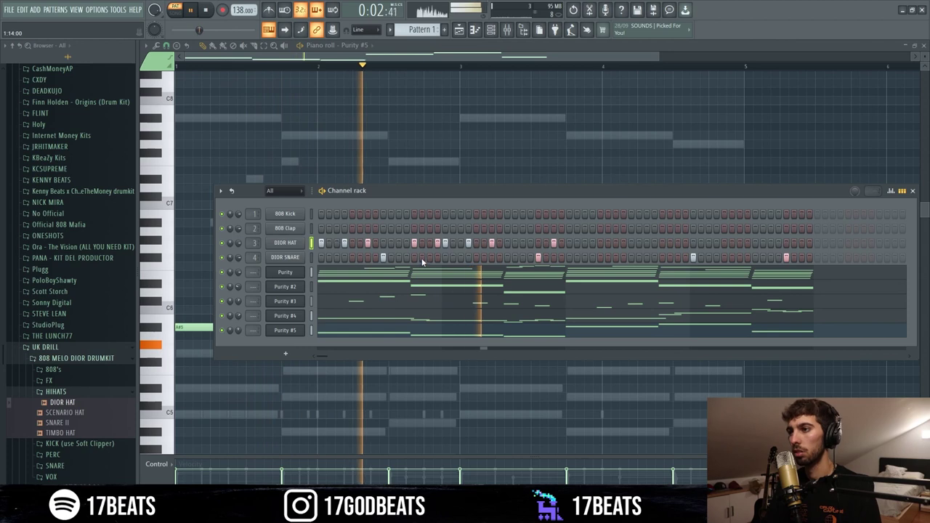
Step: Add short rolls to the DIOR HAT part in the piano roll, on steps 7 and 16 of bar 1, and audition them
scroll(214, 380, "up", 3)
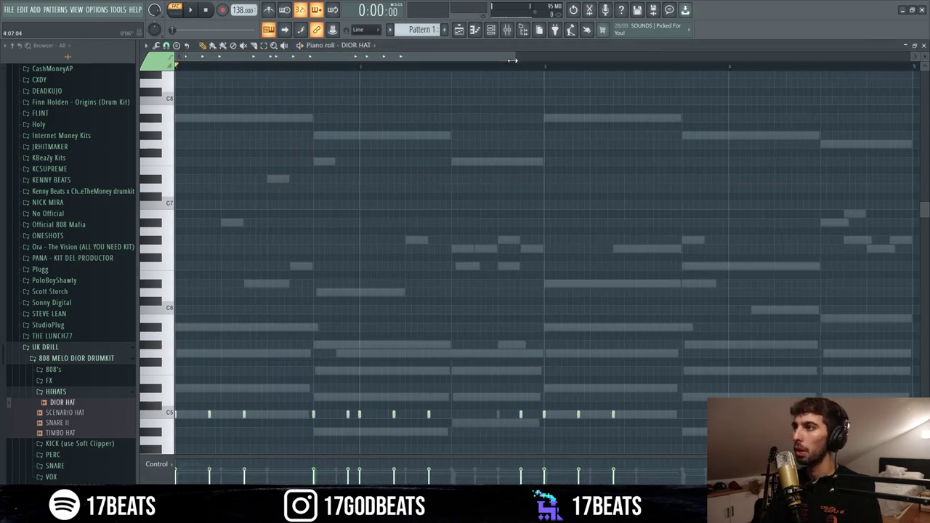
scroll(214, 380, "down", 2)
left_click(183, 363)
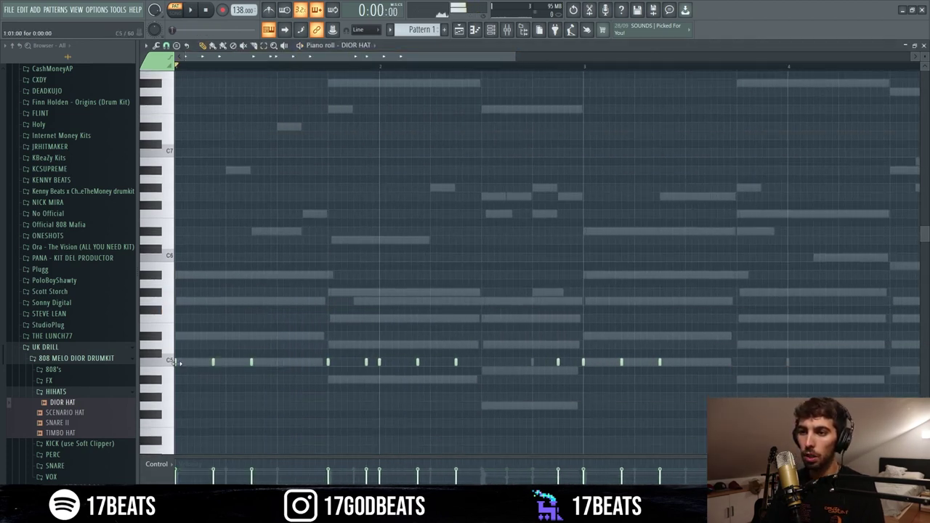
key("space")
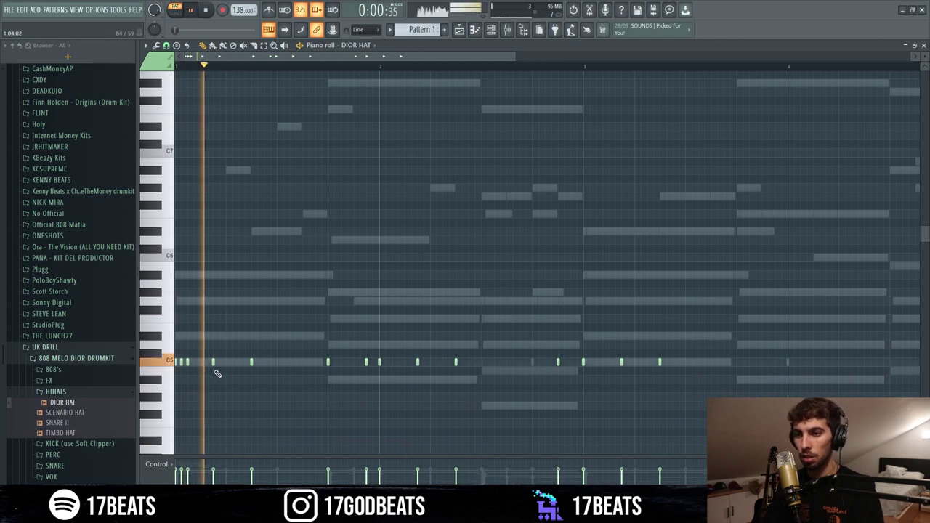
key("space")
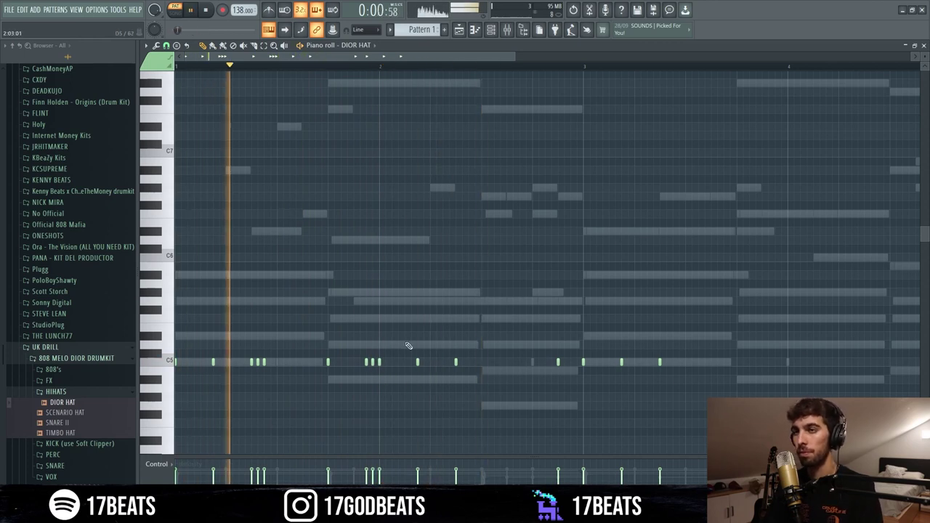
Step: Lower the velocity of some DIOR HAT roll notes, extend the hats through bars 3 and 4, and play the pattern
left_click_drag(365, 355, 377, 366)
scroll(377, 366, "down", 8)
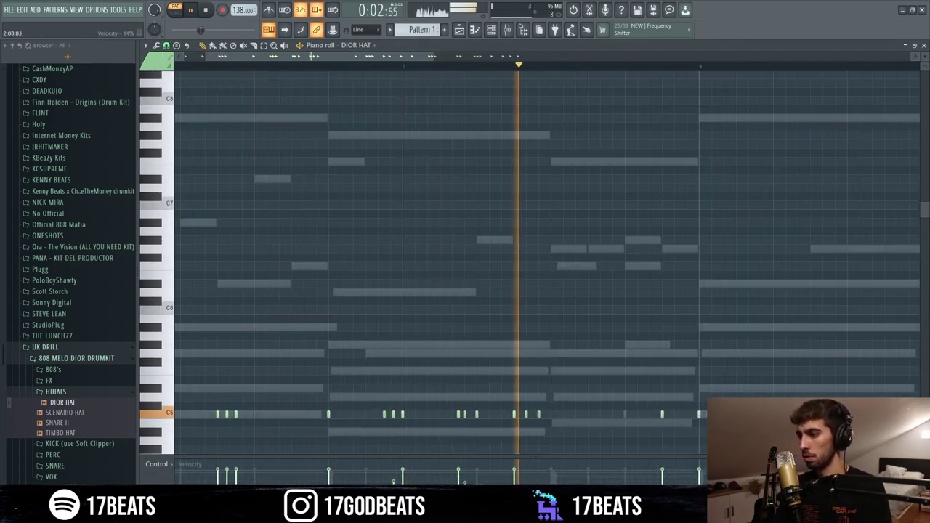
left_click_drag(433, 58, 463, 63)
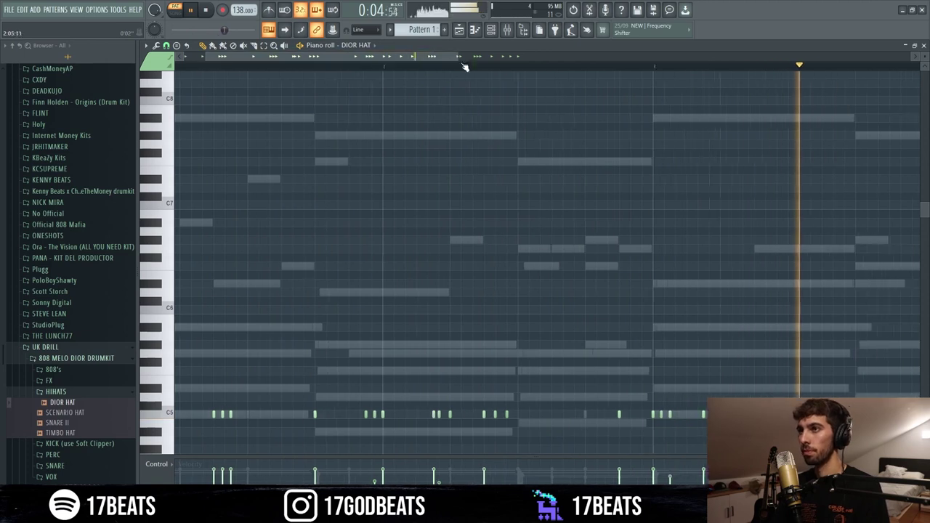
scroll(616, 349, "down", 2)
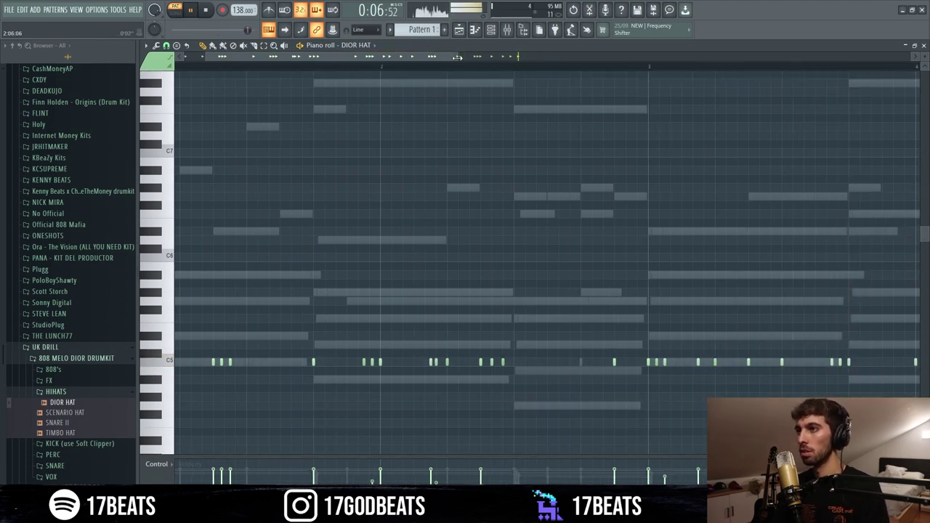
key("space")
Step: Replace the 808 Kick with KICK 5 MELO from the drumkit and place hits on steps 1, 21, 31 and 33
left_click(508, 31)
left_click(476, 31)
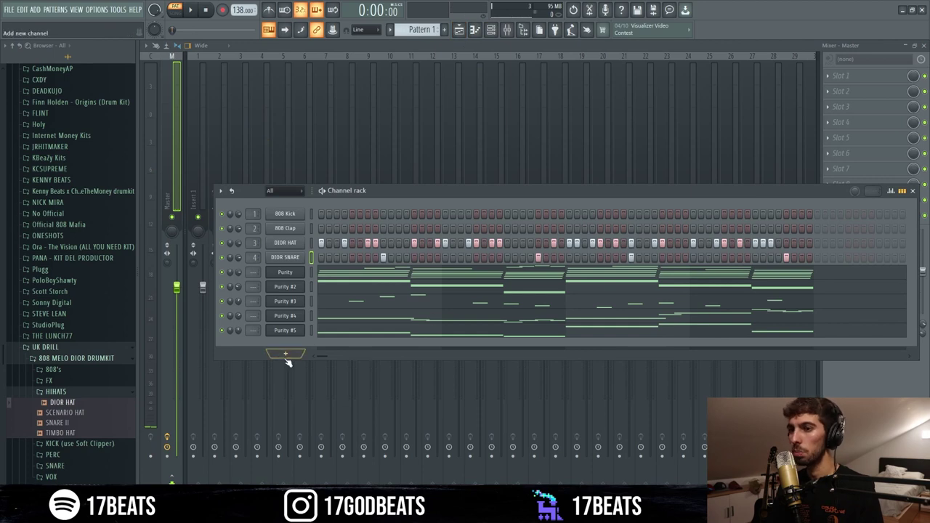
left_click(56, 392)
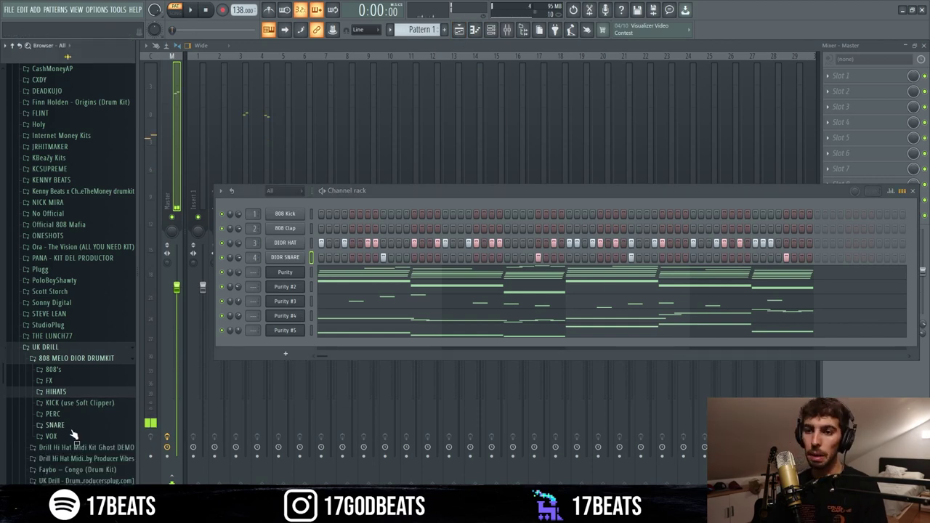
left_click(73, 403)
left_click_drag(66, 454, 294, 216)
key("space")
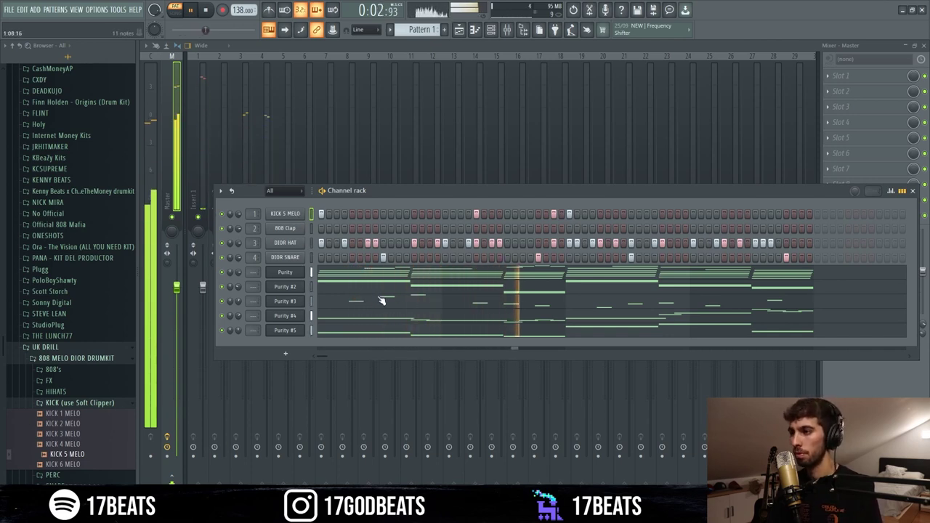
Step: Add KICK 5 MELO hits on steps 45, 53 and 59 and play the pattern
left_click(662, 215)
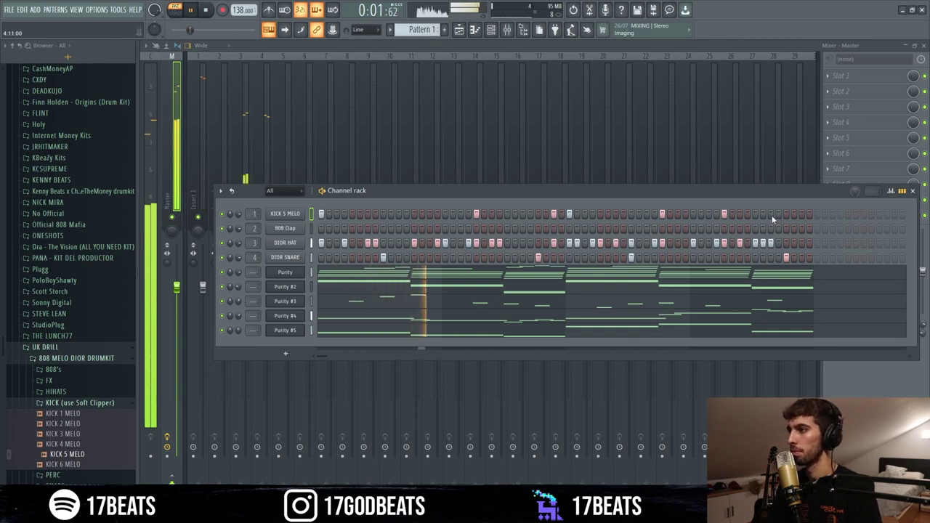
left_click(771, 214)
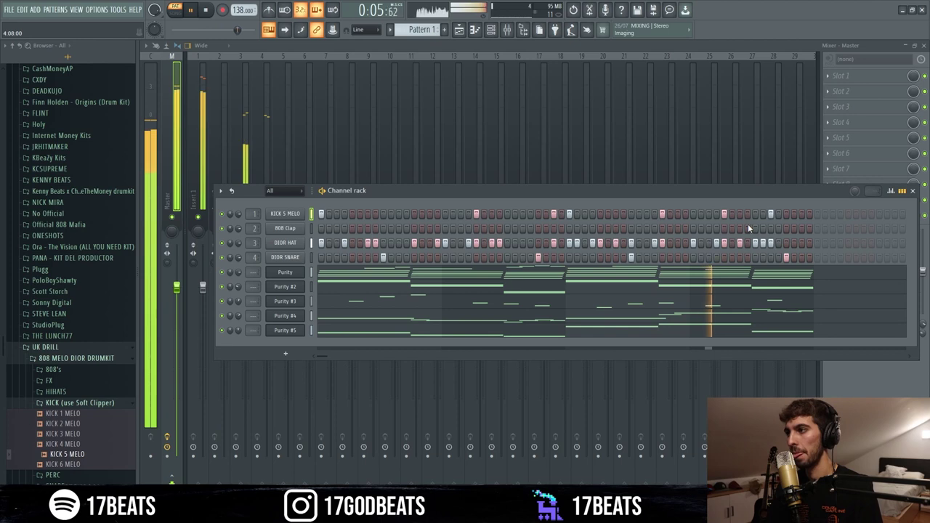
key("space")
Step: Add MELO 808 1 as a new channel and copy the KICK 5 MELO hits into it
left_click(53, 369)
left_click(58, 380)
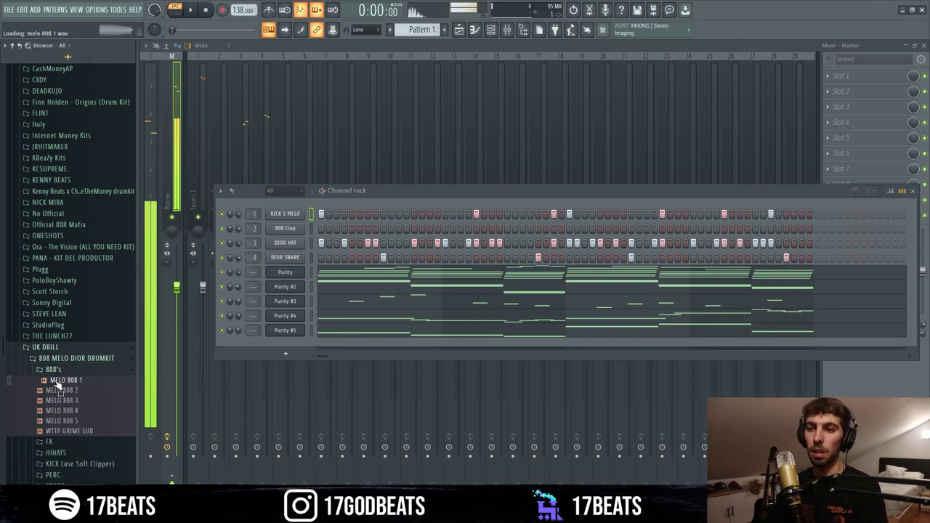
left_click_drag(290, 205, 290, 205)
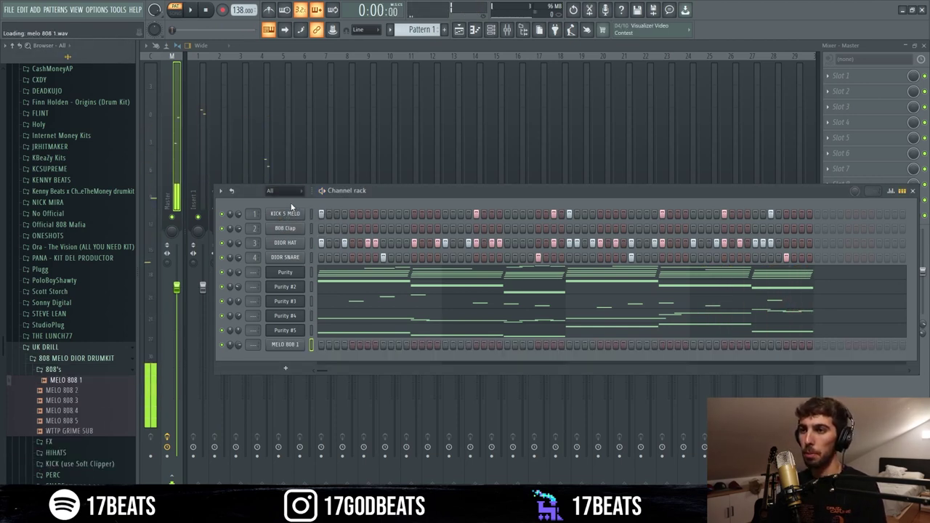
right_click(296, 346)
left_click(324, 344)
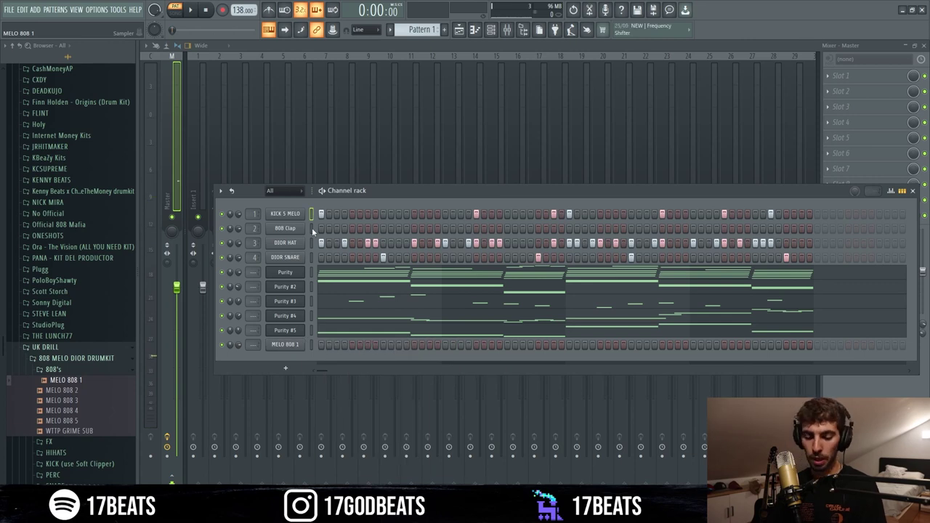
right_click(292, 346)
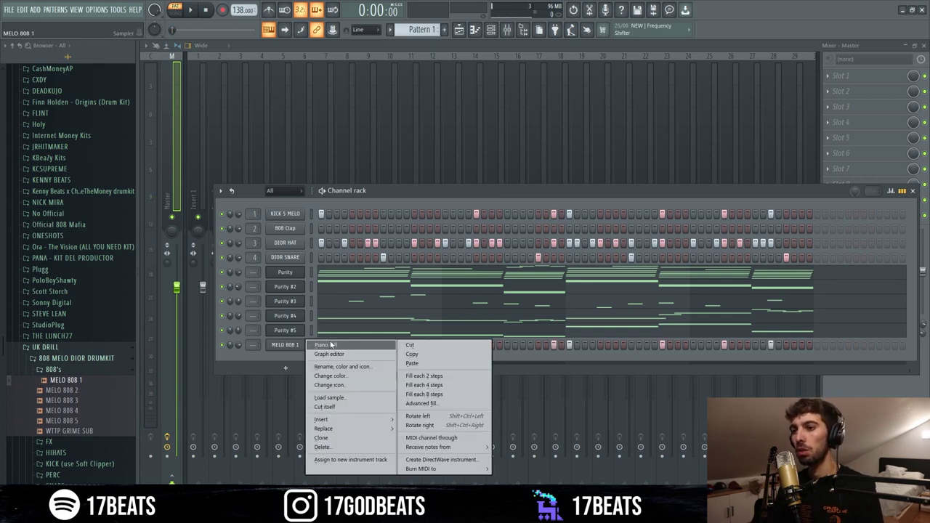
Step: Extend MELO 808 1's first C5 note in the piano roll to step 21 and add A#5 and A#4 slide notes over it
left_click(329, 346)
left_click(189, 362)
key("space")
key("space")
left_click_drag(205, 362, 205, 275)
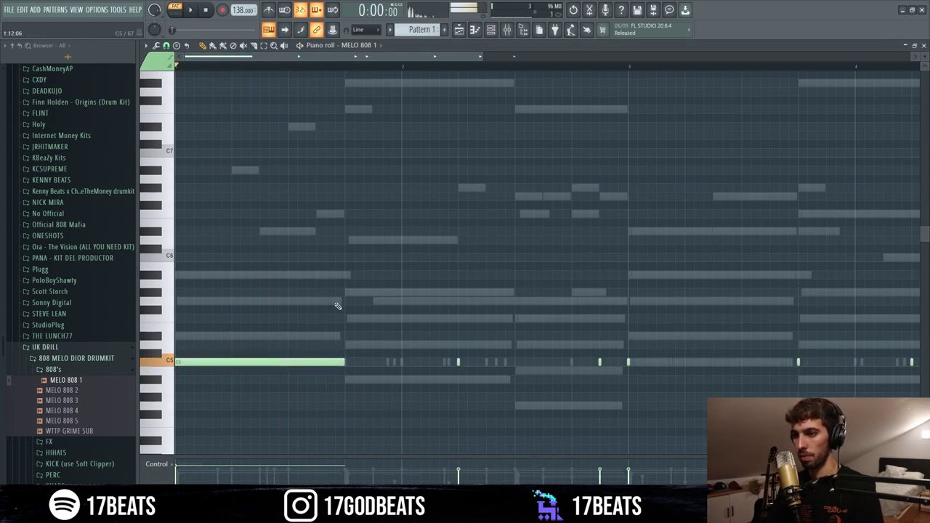
double_click(341, 275)
left_click(524, 315)
left_click_drag(325, 363, 345, 365)
left_click(517, 313)
key("ctrl+z")
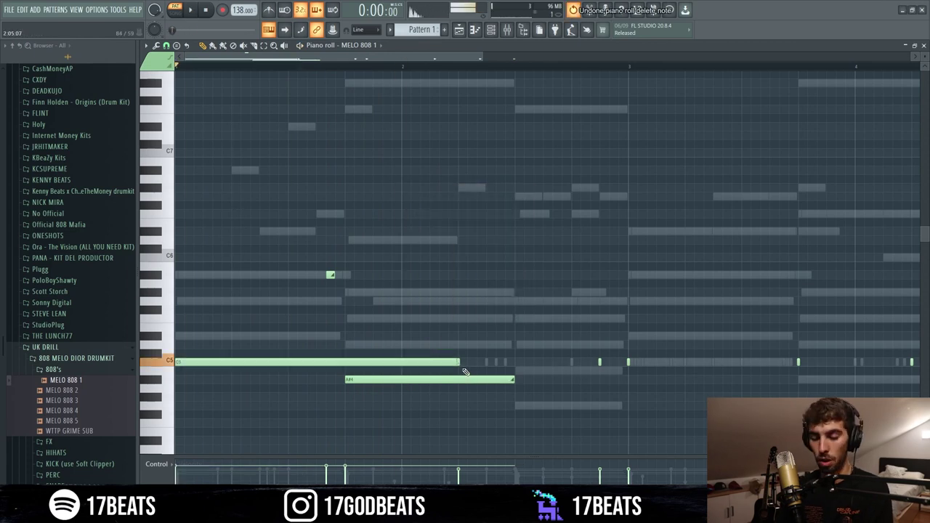
Step: Lengthen the second C5 note to nearly step 31, move the A#5 slide to step 11 and shorten the A#4 slide
left_click_drag(459, 364, 741, 363)
left_click_drag(331, 275, 321, 275)
left_click_drag(457, 380, 365, 385)
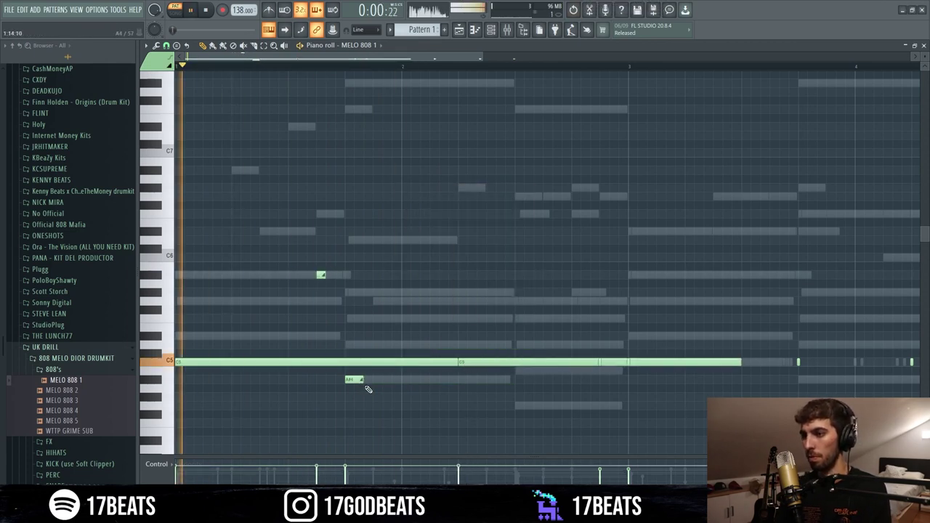
left_click_drag(739, 363, 589, 366)
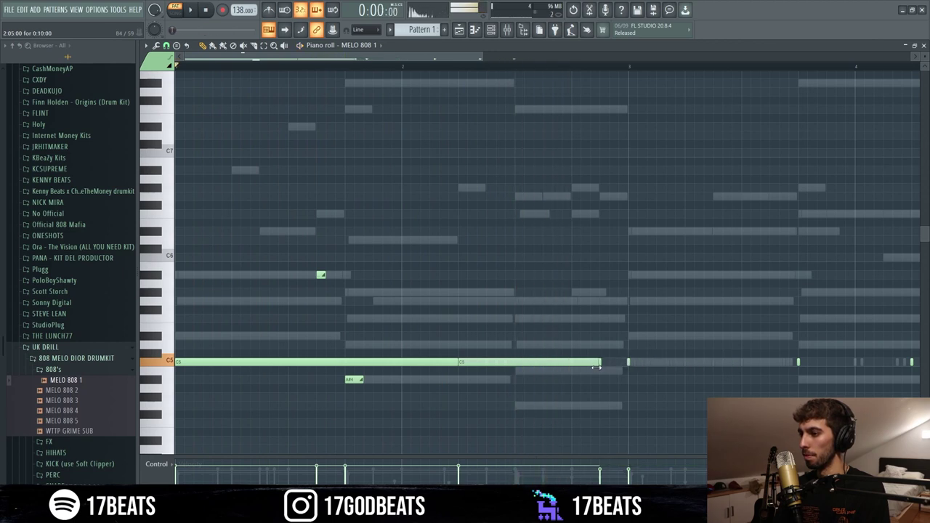
Step: Move the second long 808 note down to A#4, draw slide notes over it in bar 2 and play the result
left_click(492, 30)
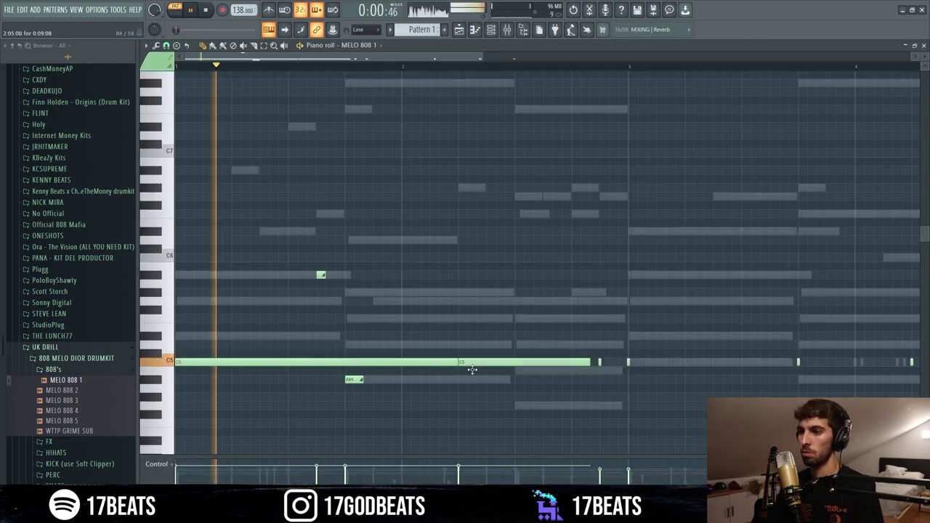
left_click(461, 379)
double_click(487, 380)
key("Escape")
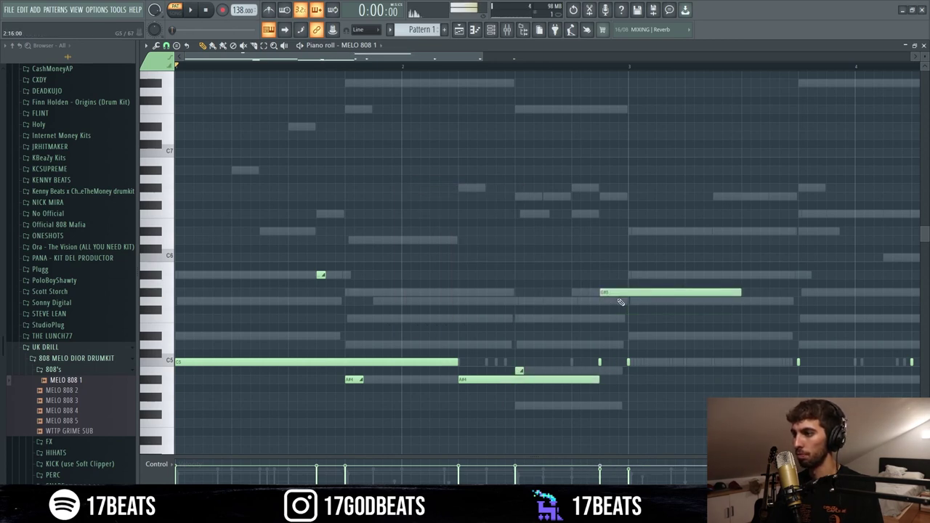
left_click(615, 379)
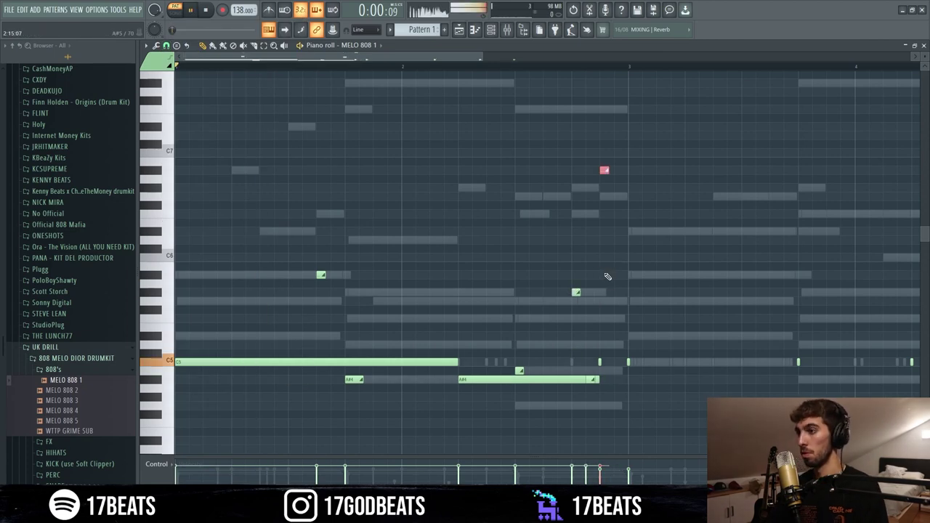
key("space")
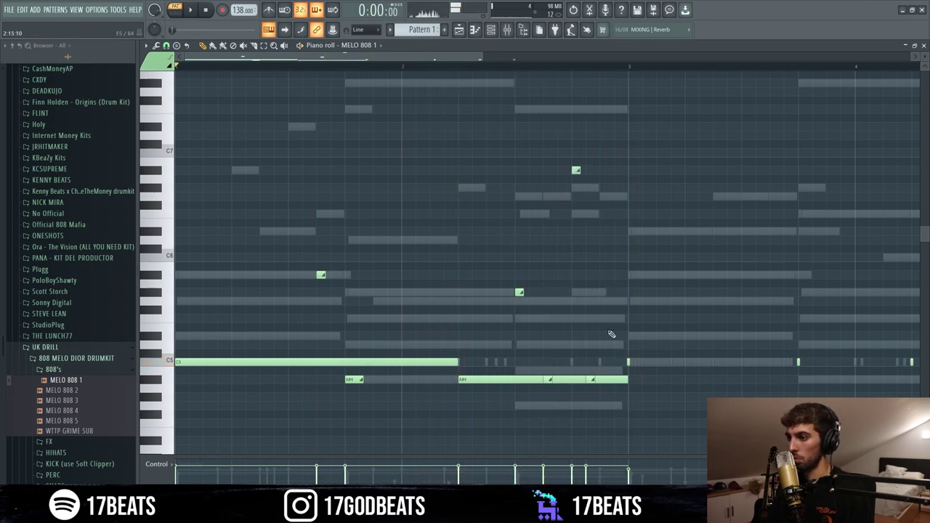
Step: Shift the last A#4 slide to step 31 and raise the two upper bar 2 slides to F6 and G#6
left_click_drag(594, 381, 601, 381)
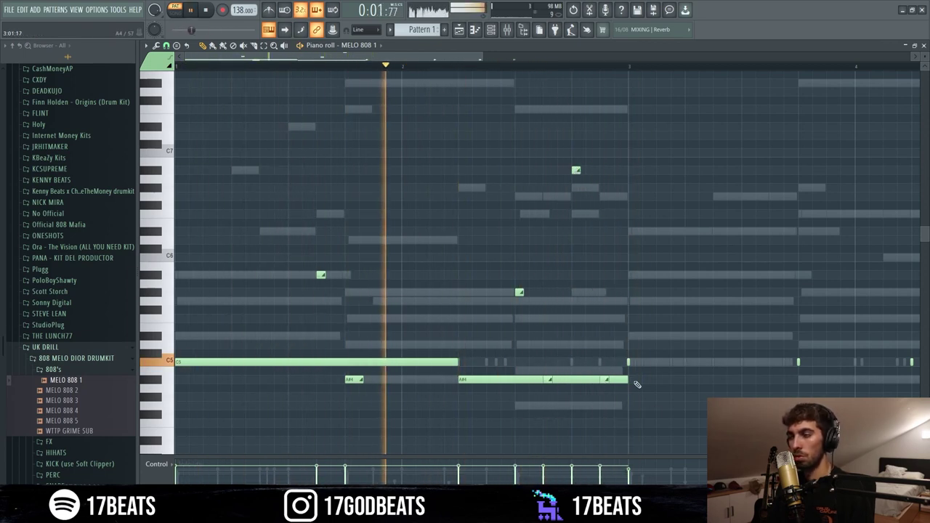
left_click_drag(518, 292, 517, 245)
key("space")
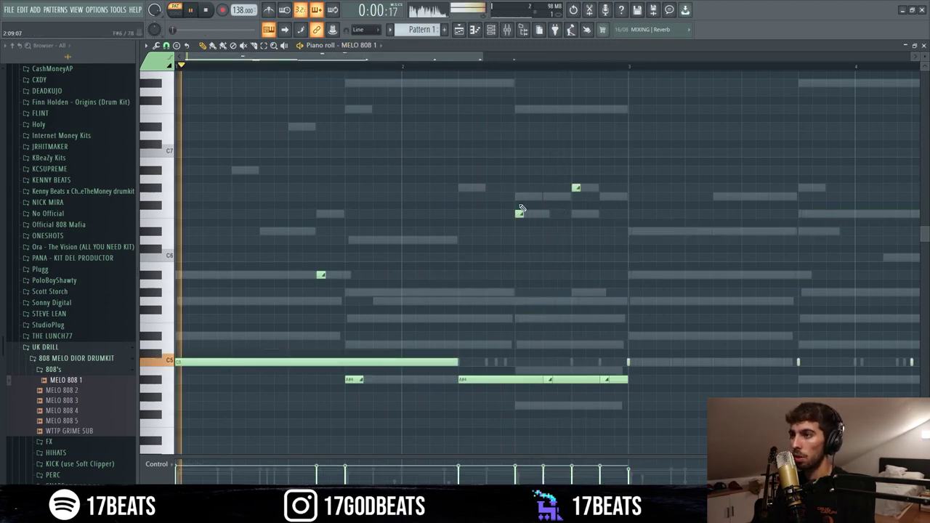
key("space")
Step: Lengthen the C5 808 note at the start of bar 3 and add G6 and C7 slide notes above it
left_click(631, 362)
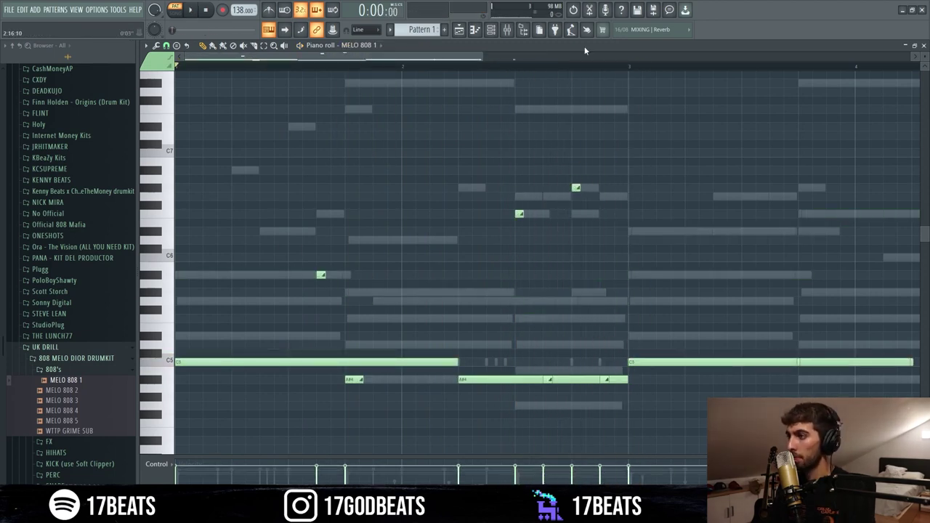
left_click(668, 195)
key("space")
key("space")
left_click(691, 152)
key("space")
key("space")
key("ctrl+z")
Step: Set an A#4 808 note from beat 4 of bar 3, followed by two D5 notes reaching the end of bar 4
left_click(600, 379)
left_click_drag(709, 379, 671, 380)
left_click(675, 344)
key("space")
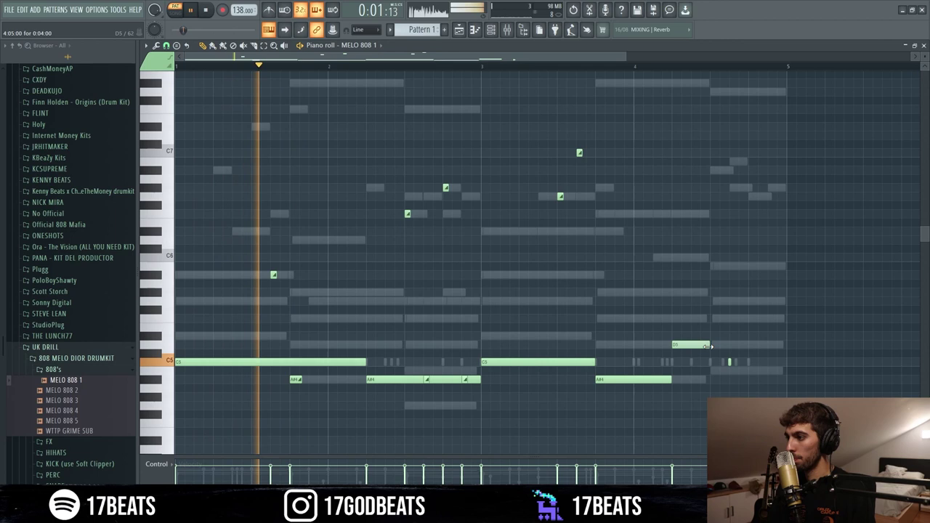
left_click(733, 344)
Step: Add F6, B5, G6 and G#6 slide notes in bar 4 and raise the last two by an octave
left_click(694, 214)
left_click(713, 265)
left_click(752, 196)
left_click(771, 187)
left_click_drag(789, 207, 728, 182, "ctrl")
key("ctrl+Up")
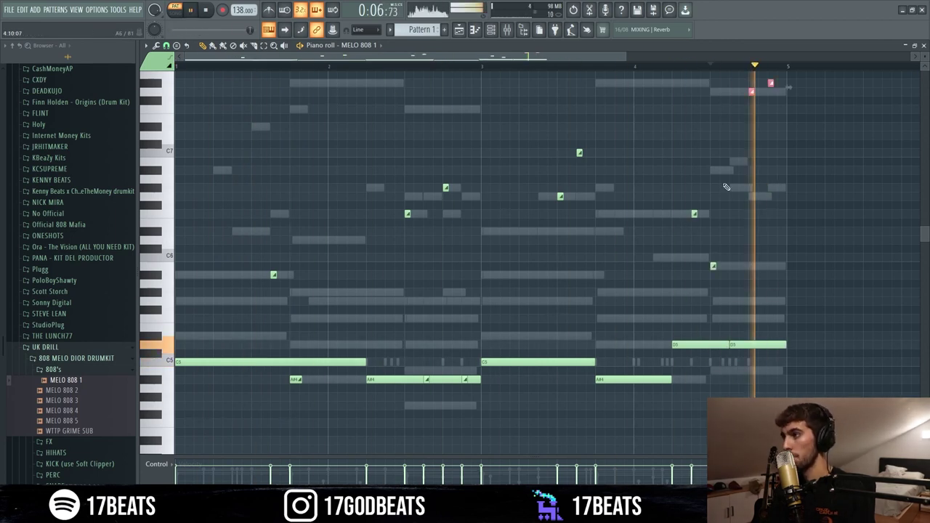
Step: Clear the slide note selection and save the project
scroll(839, 97, "up", 4)
left_click(828, 135, "ctrl")
key("ctrl+s")
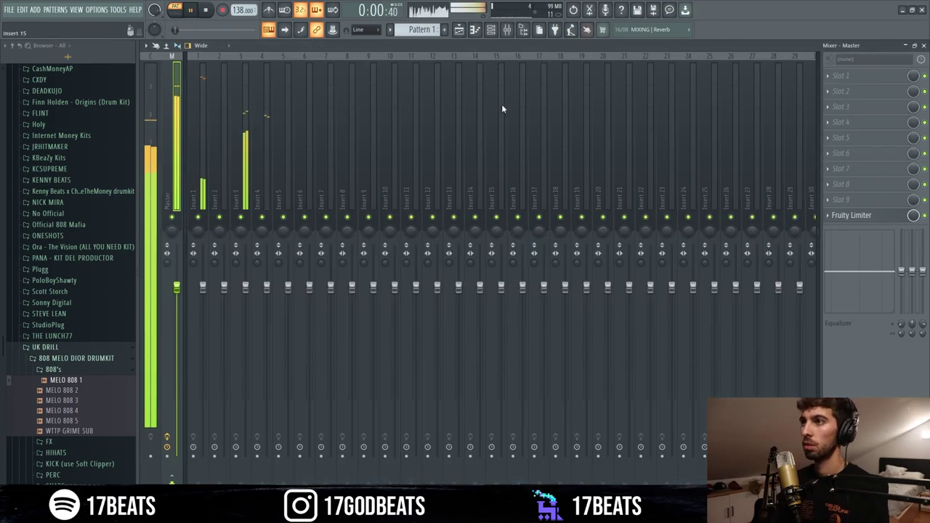
Step: Lower the volume of the Purity channel in the channel rack
left_click(492, 34)
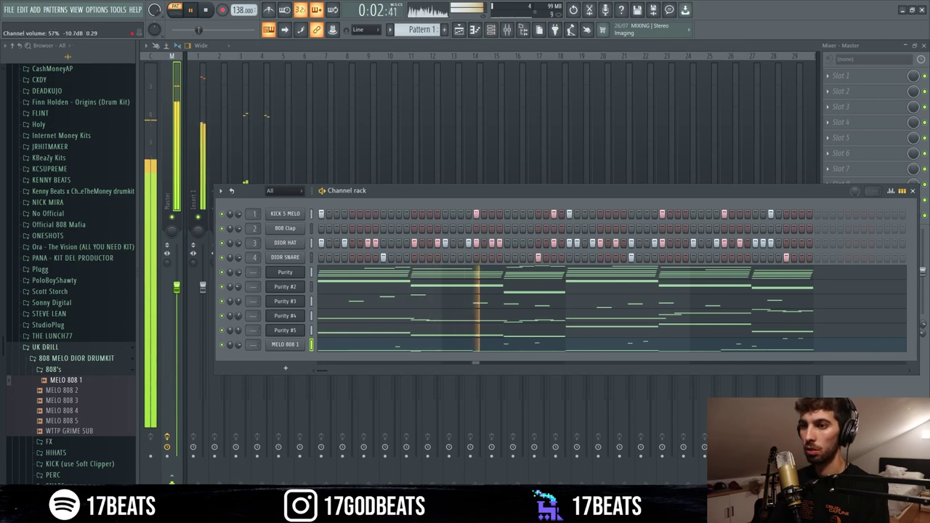
left_click_drag(240, 278, 240, 312)
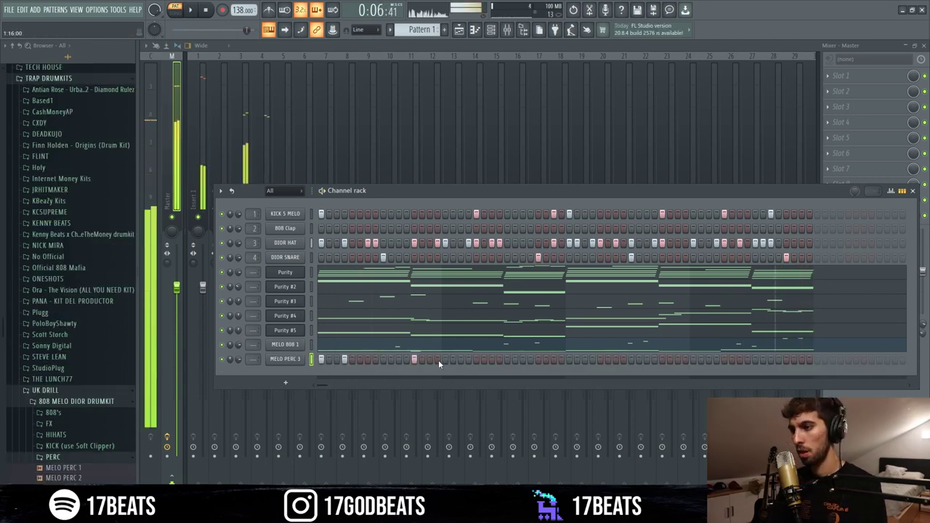
Step: Place MELO PERC 3 hits on steps 1, 4, 15, 33, 36, 39 and 40, and add MELO PERC 2 with hits on steps 7, 31 and 59
left_click(429, 359)
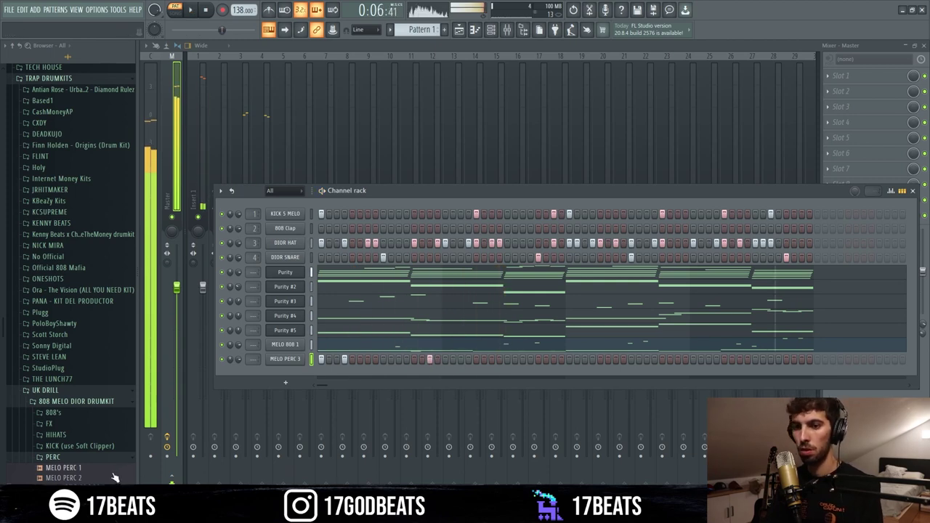
left_click_drag(114, 477, 373, 379)
key("space")
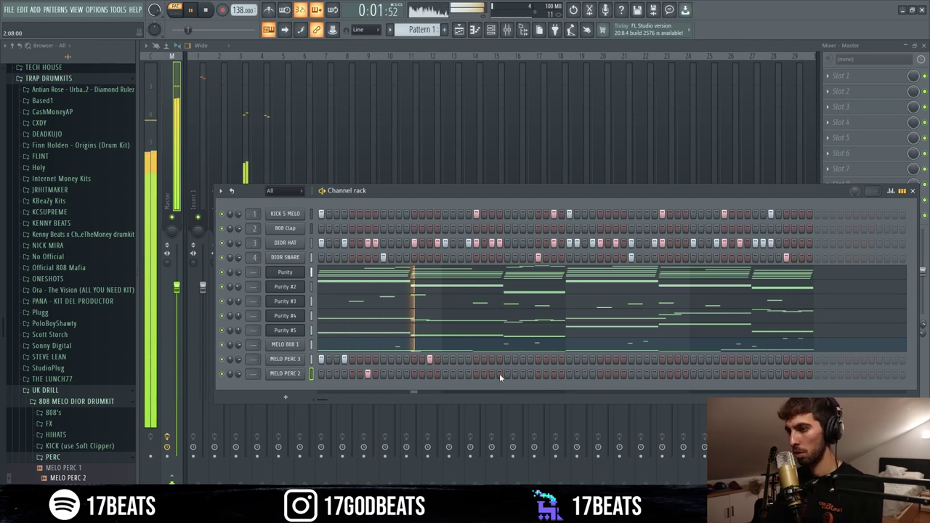
left_click(553, 373)
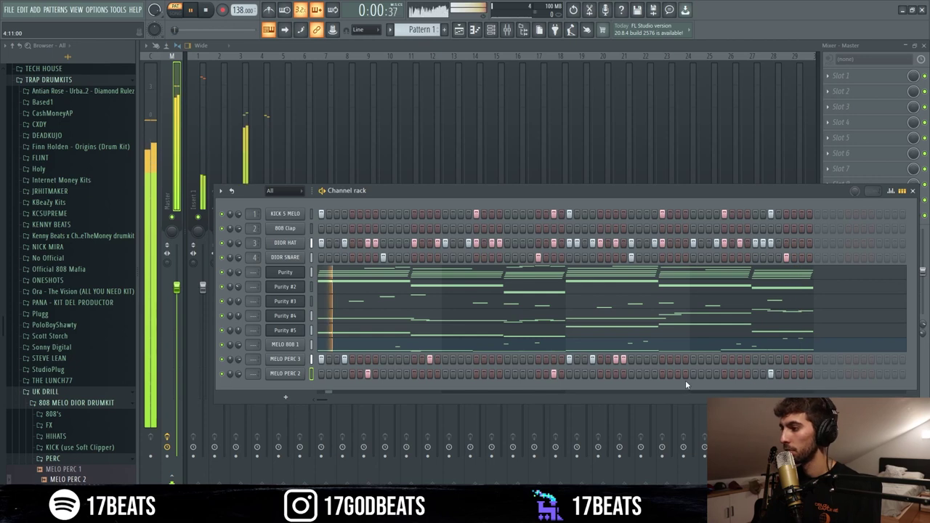
Step: Add a MELO PERC 2 hit on step 39, and add Vox (Dilemma) from the altosgp kit with a hit on step 1
left_click(615, 373)
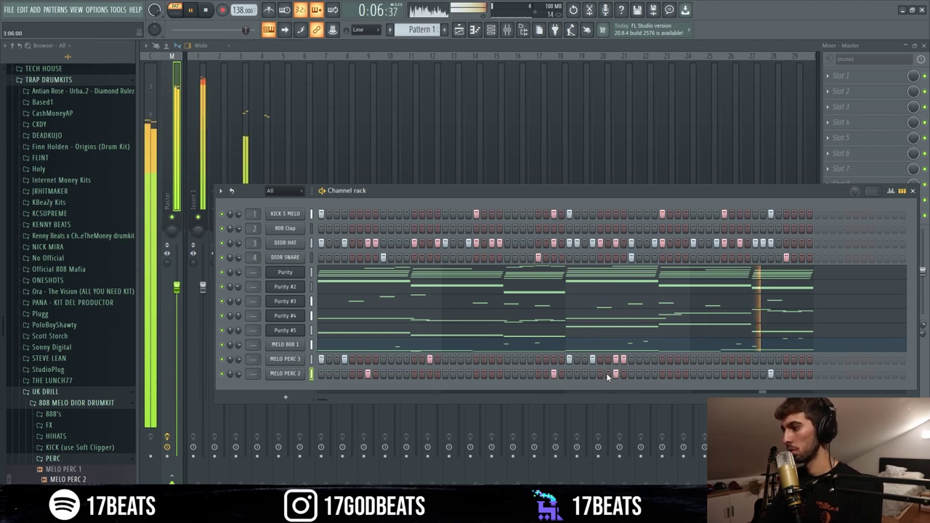
scroll(90, 454, "down", 2)
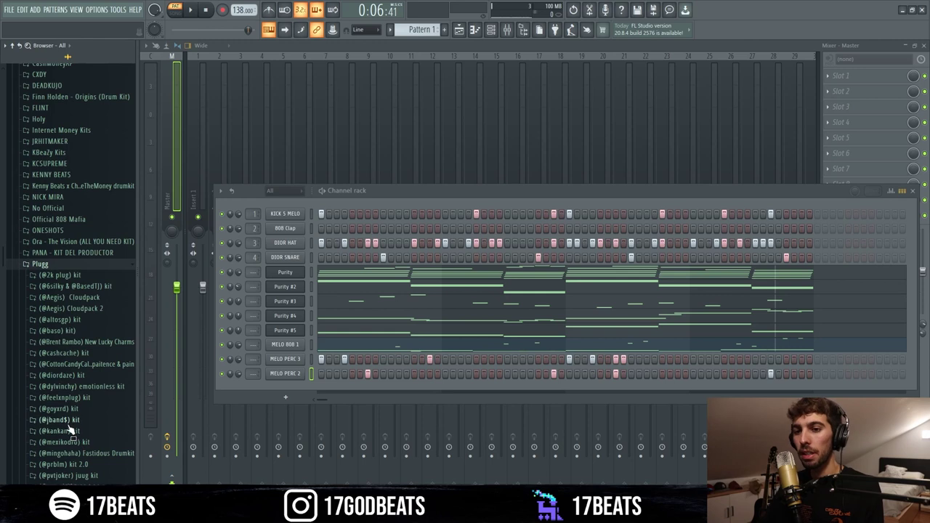
left_click(65, 410)
scroll(62, 421, "down", 3)
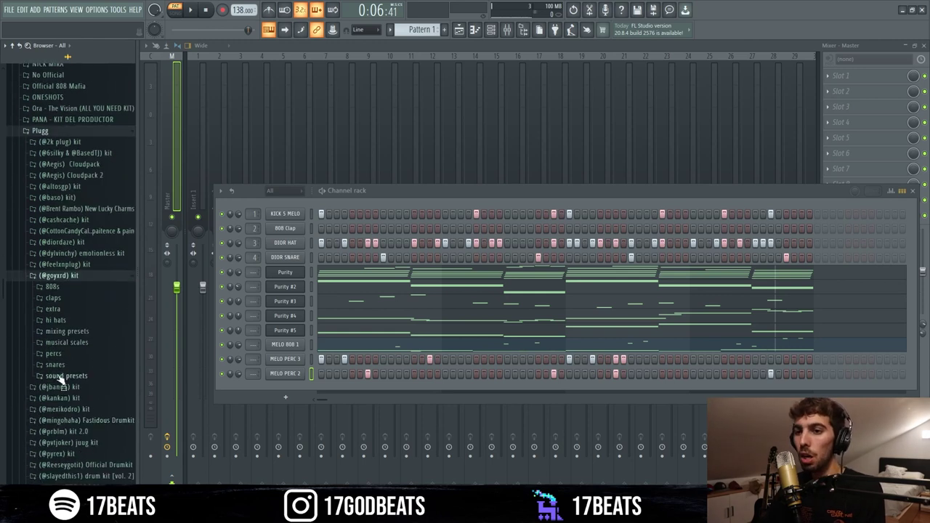
left_click(70, 329)
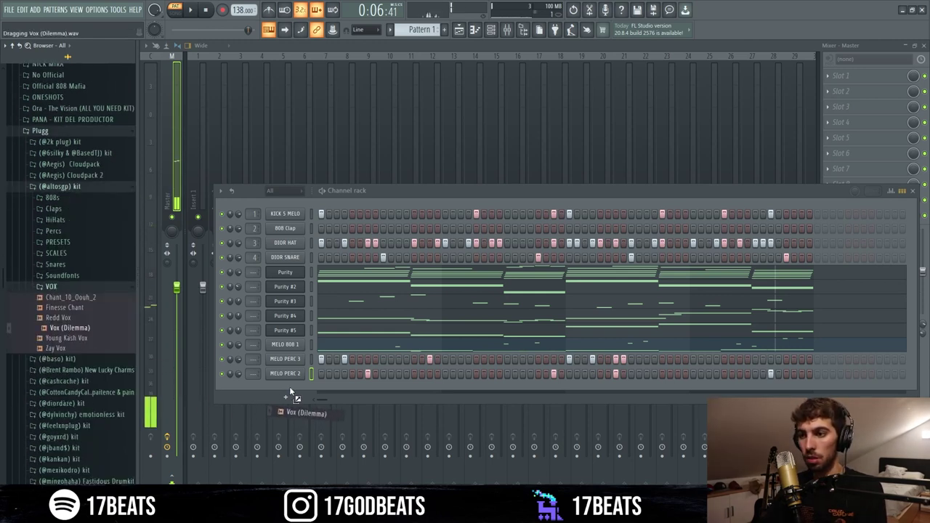
left_click_drag(290, 389, 319, 389)
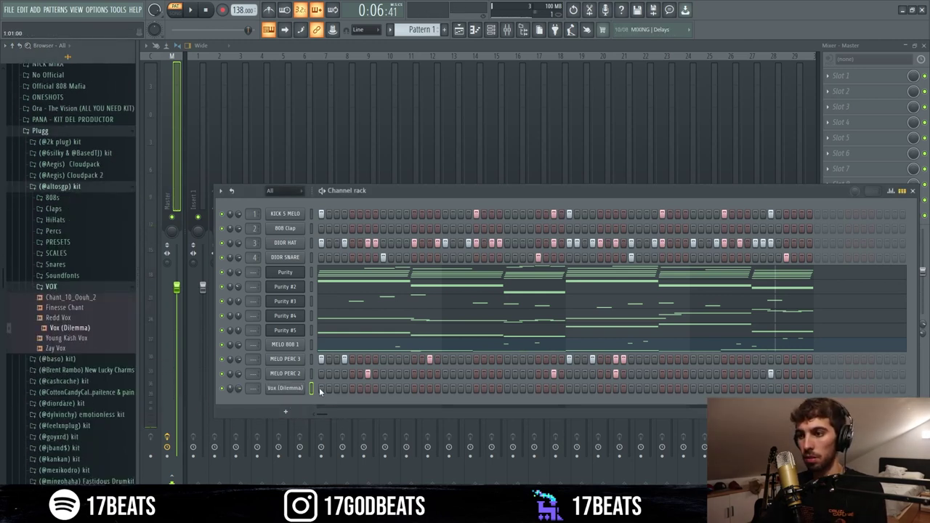
key("space")
key("space")
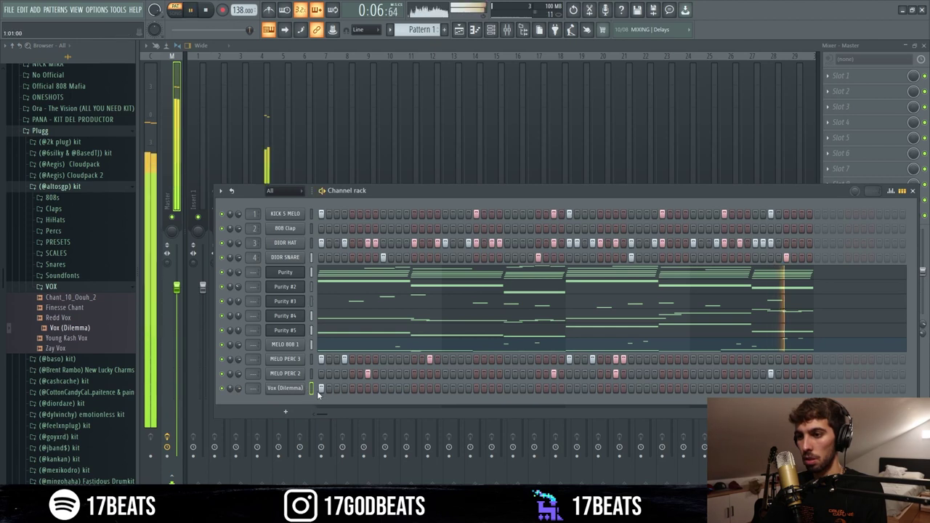
key("space")
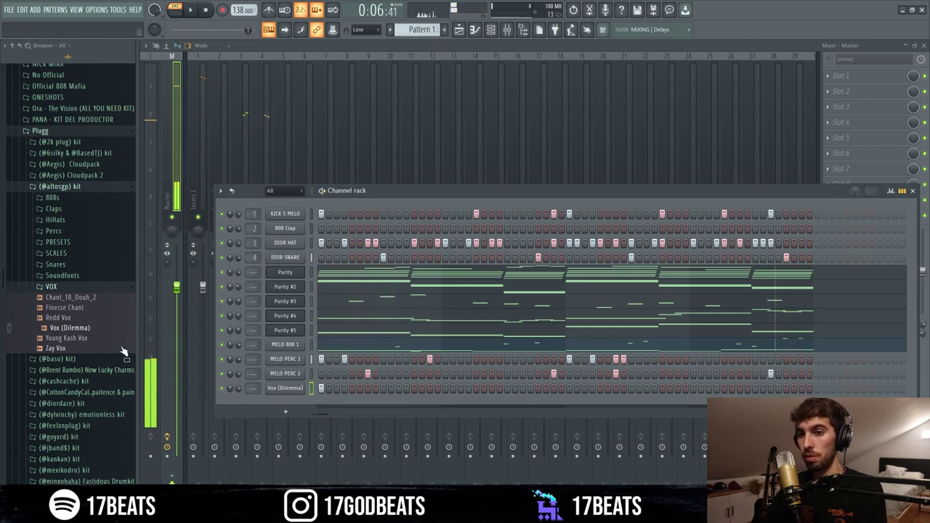
Step: Add Zay Vox as a new channel with hits on steps 13 and 37
left_click_drag(113, 350, 282, 401)
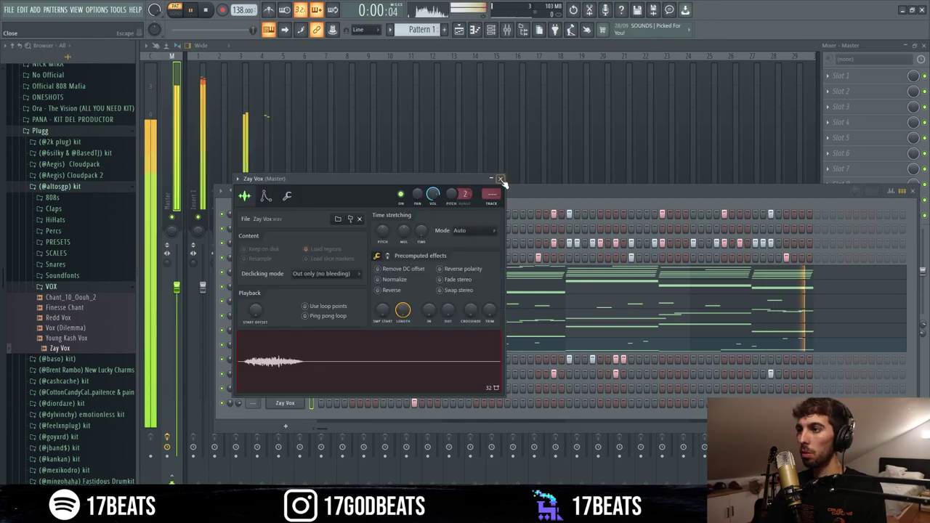
left_click(502, 179)
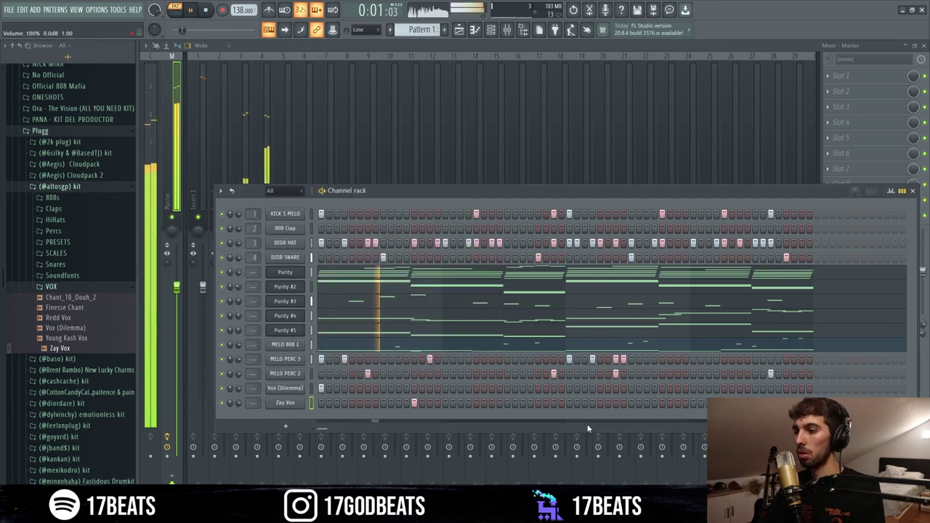
left_click(600, 404)
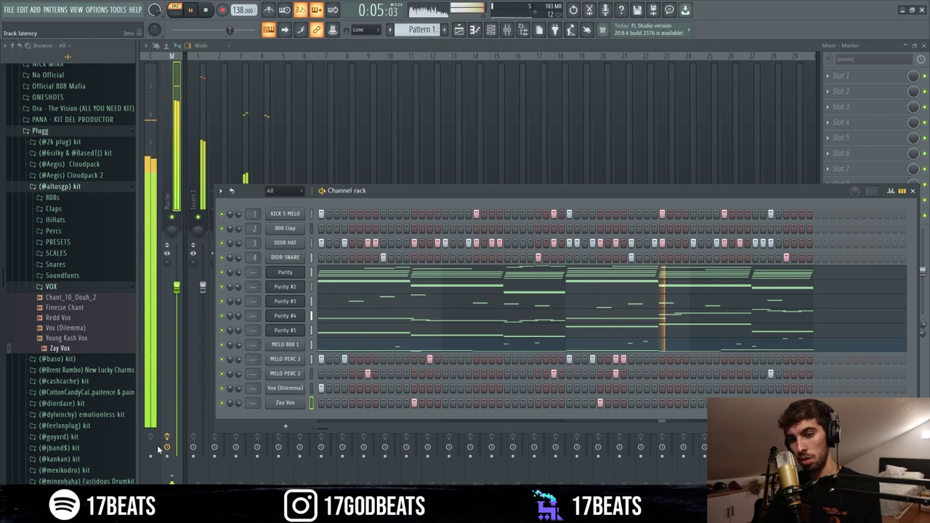
Step: Add Listen!, Yuh on step 29, Misc [8] on step 47 and Crash (8) Gamer on step 1 as new channels
scroll(82, 409, "down", 7)
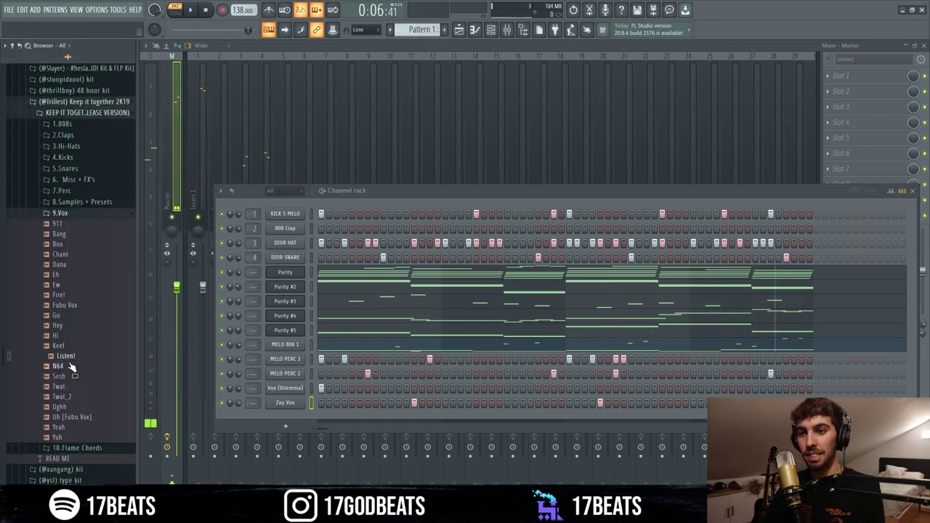
left_click_drag(67, 356, 237, 422)
left_click_drag(295, 422, 305, 420)
key("space")
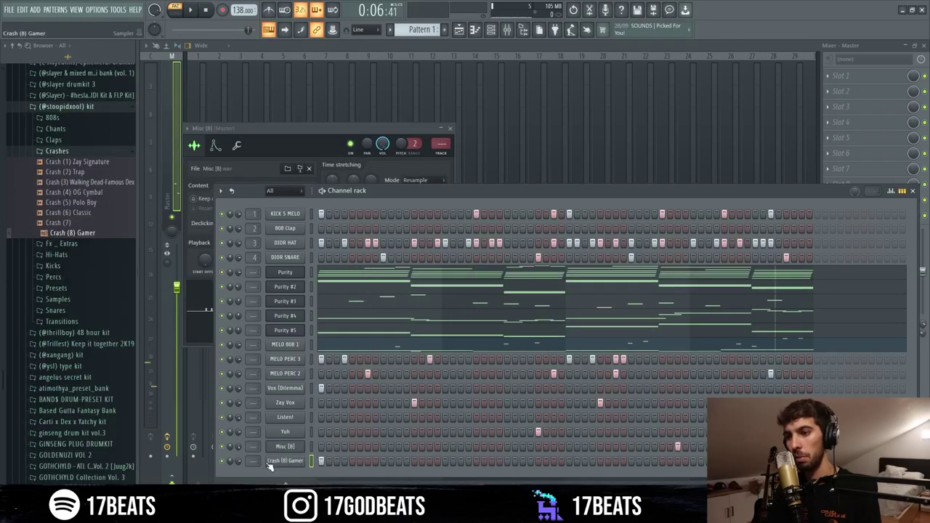
key("space")
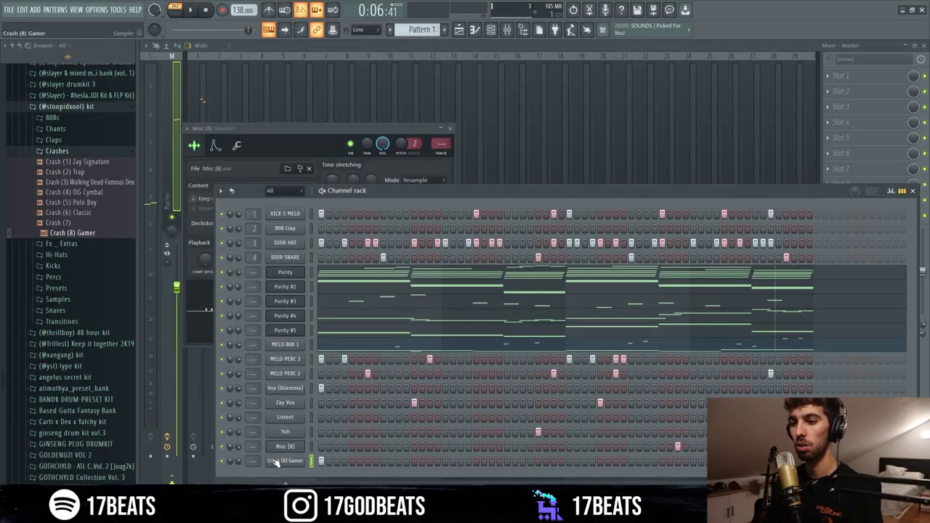
left_click(277, 463)
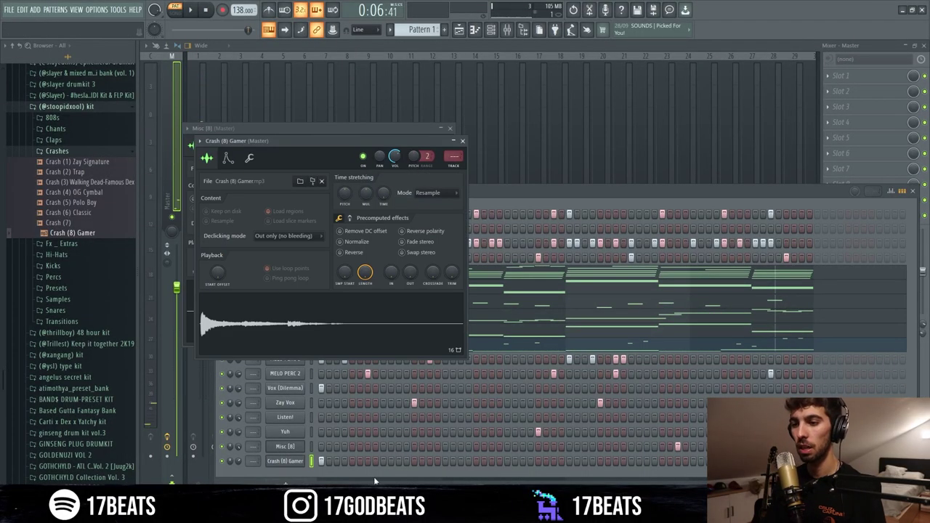
left_click(463, 141)
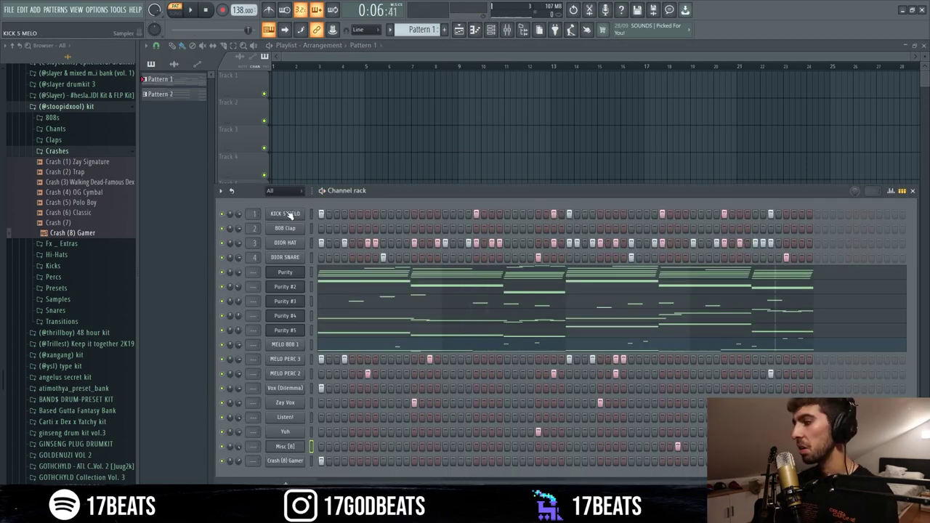
Step: Split Pattern 1 into a separate playlist pattern for each channel, such as KICK, HH, SN, PIANO and 808
right_click(308, 214)
key("Escape")
right_click(304, 227)
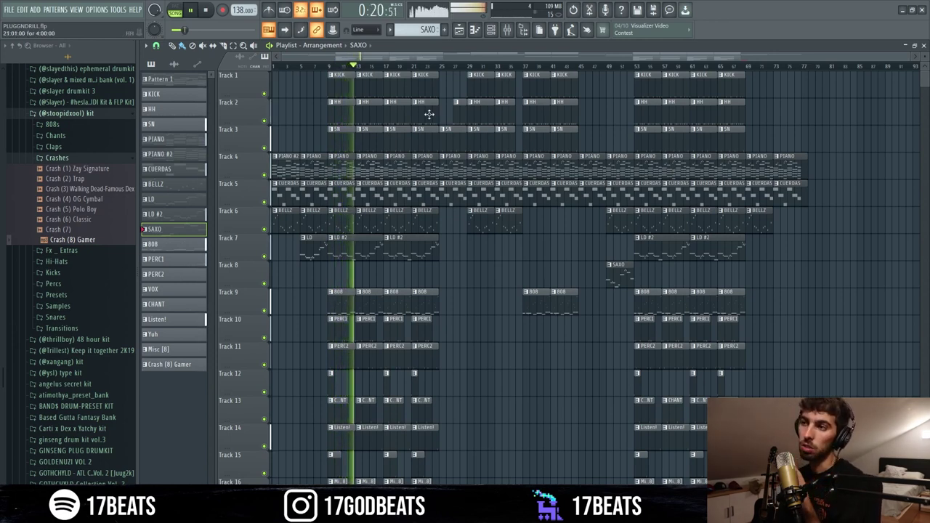
Step: Place a Crash (8) Gamer clip at bar 25 on Track 17 and play the transition there
left_click(434, 66)
scroll(470, 340, "down", 4)
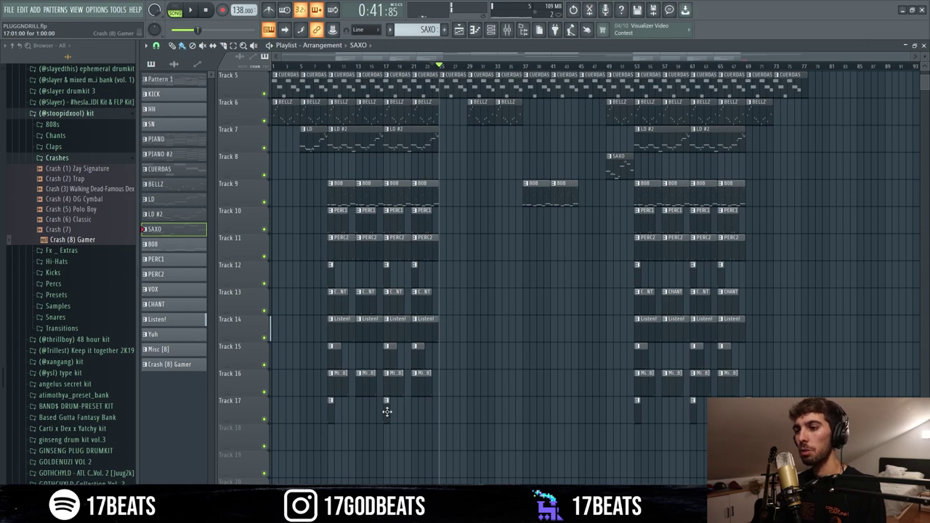
key("space")
left_click(436, 66)
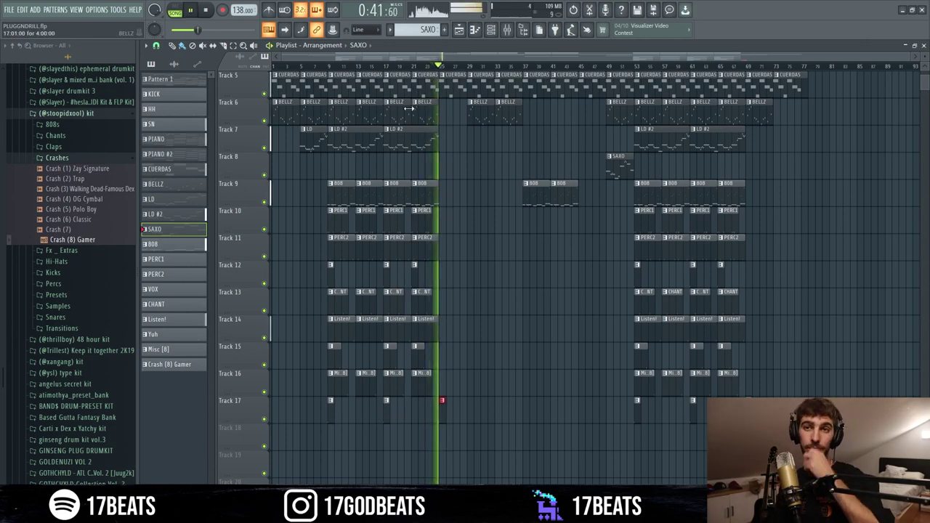
scroll(437, 246, "up", 3)
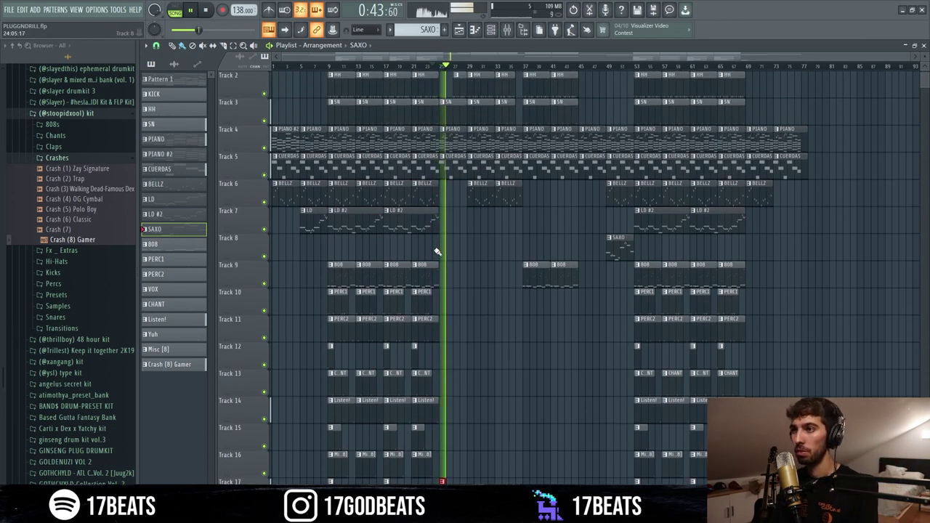
scroll(434, 251, "up", 1)
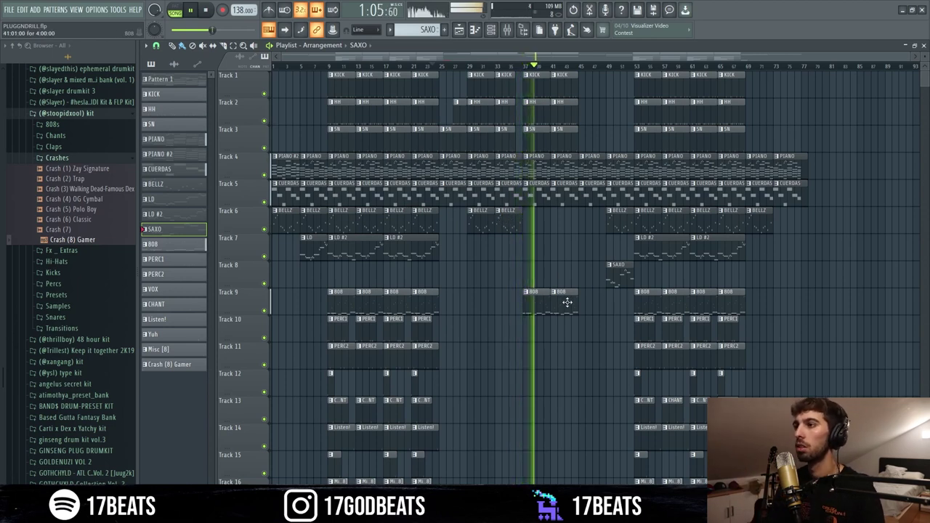
Step: Add a VOX clip on Track 12 and a Crash (8) Gamer clip on Track 17 at bar 45
scroll(490, 436, "down", 5)
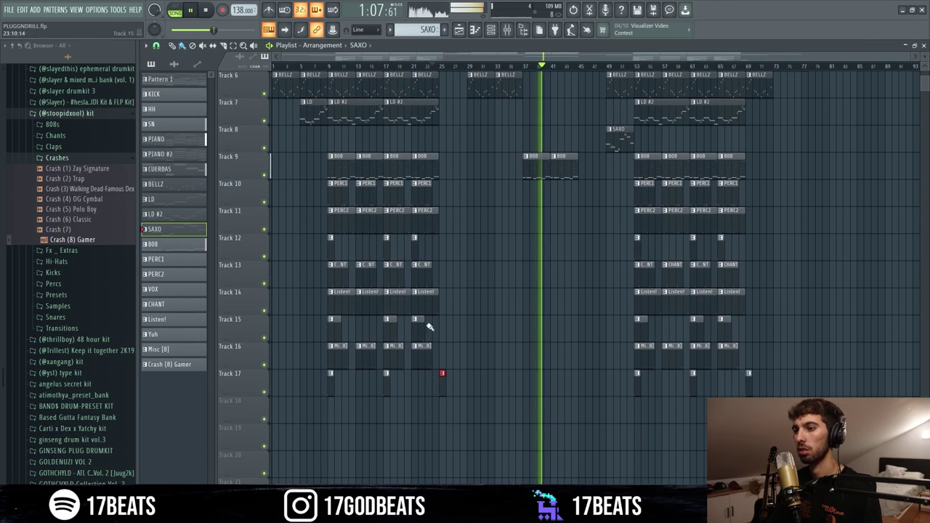
left_click_drag(416, 251, 583, 257)
left_click_drag(440, 386, 578, 389)
scroll(585, 393, "up", 5)
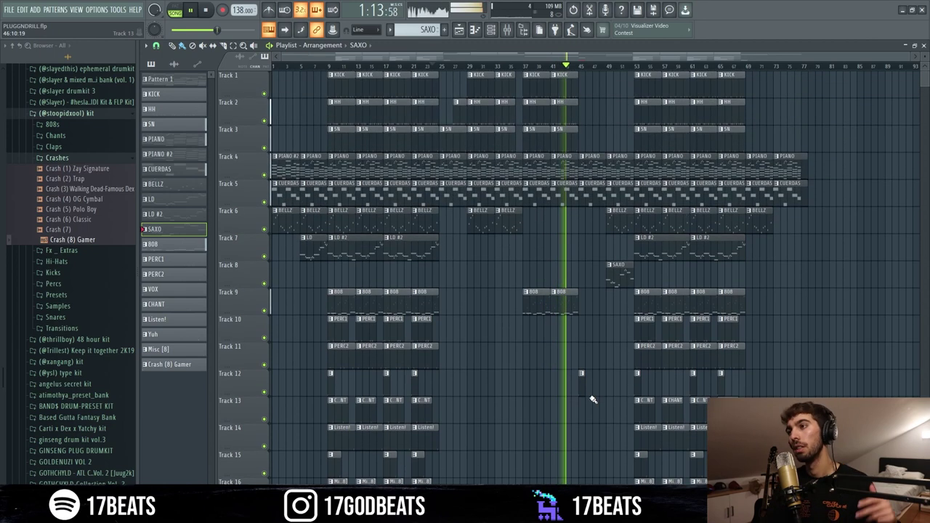
Step: Delete the SAXO clip from Track 8 and place an LD #2 clip on Track 7 covering bars 49 to 52
right_click(618, 267)
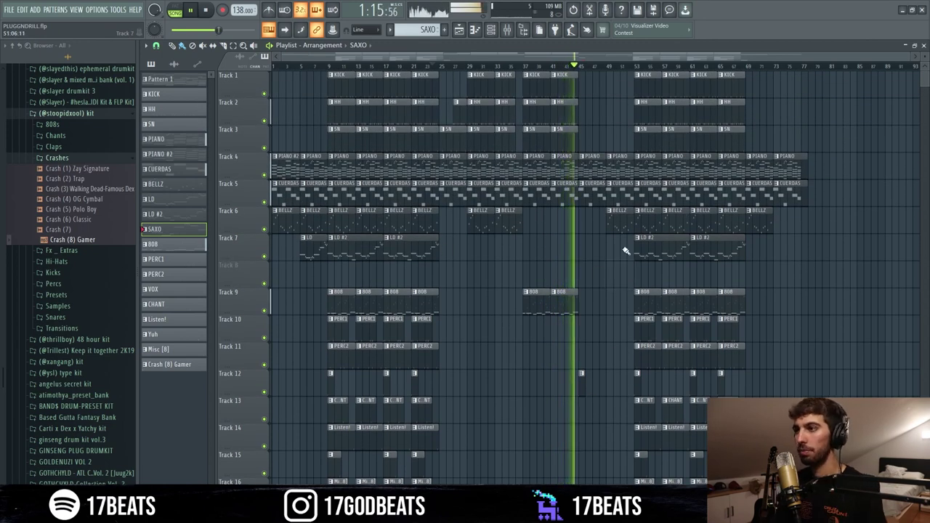
left_click(578, 255)
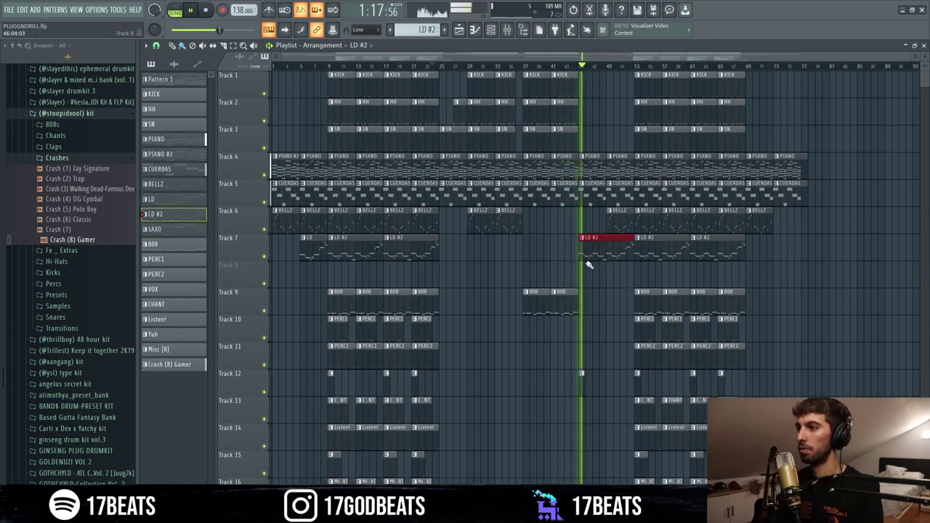
left_click_drag(578, 258, 611, 262)
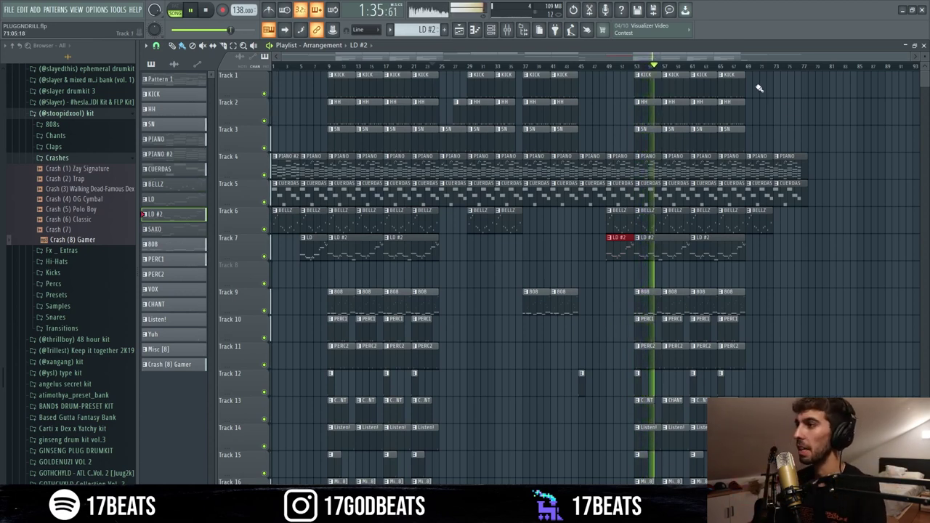
Step: Play the ending of the arrangement from about bar 68 and stop playback
left_click(739, 66)
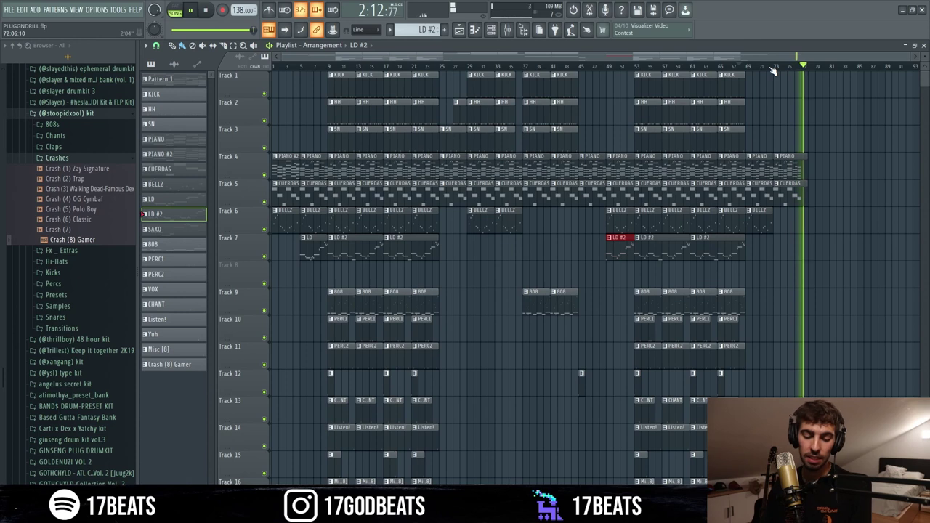
key("space")
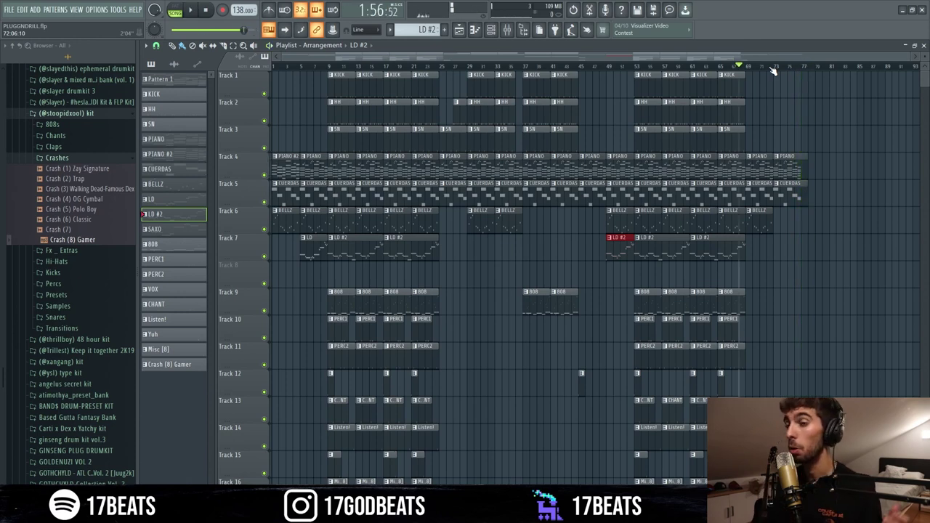